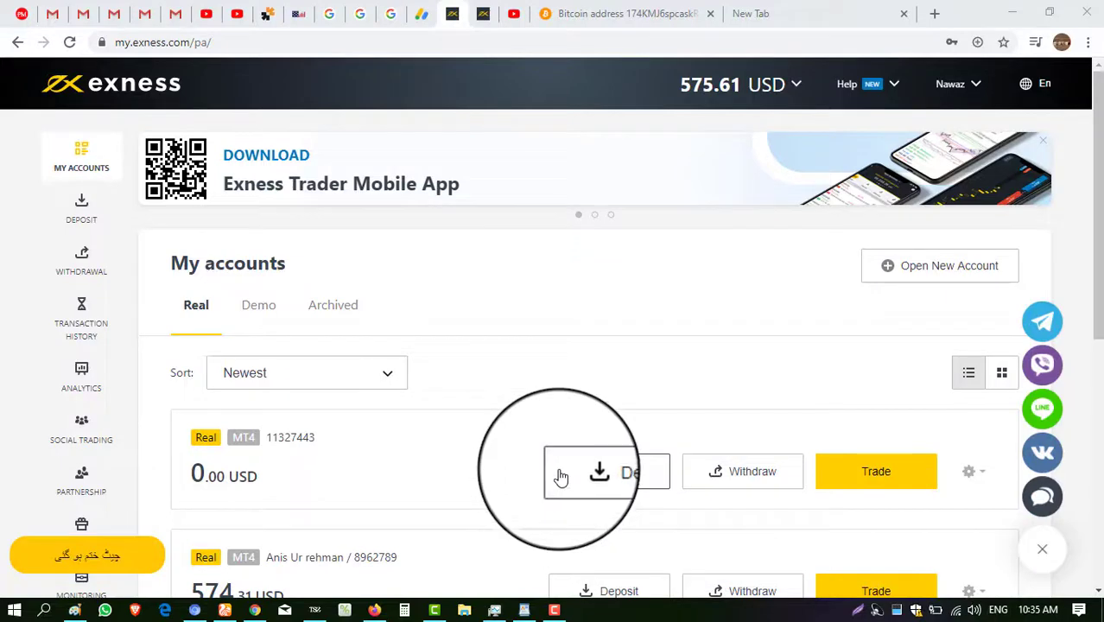
scroll(562, 462, "down", 5)
scroll(577, 452, "up", 5)
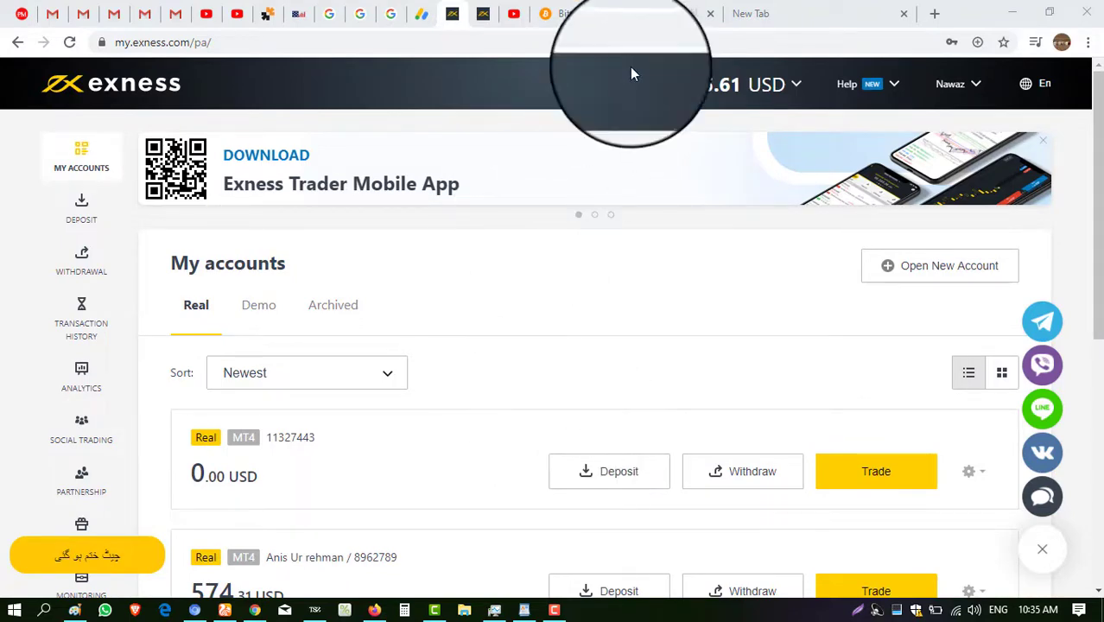
Switch to the PrecticalWork YouTube channel and look through its uploaded videos.
left_click(516, 13)
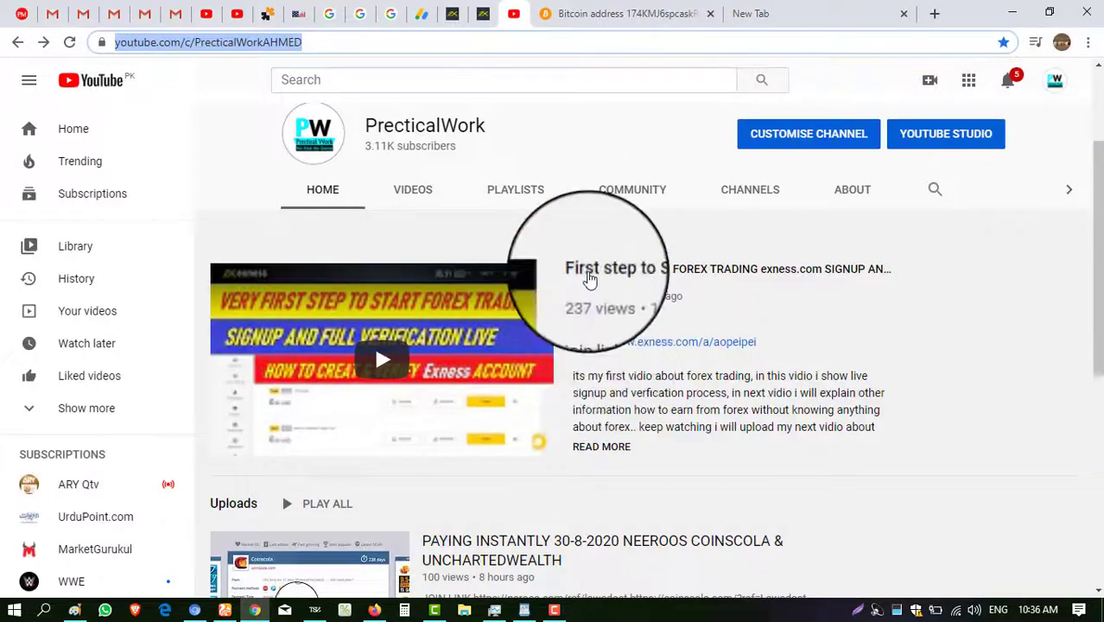
scroll(666, 296, "down", 4)
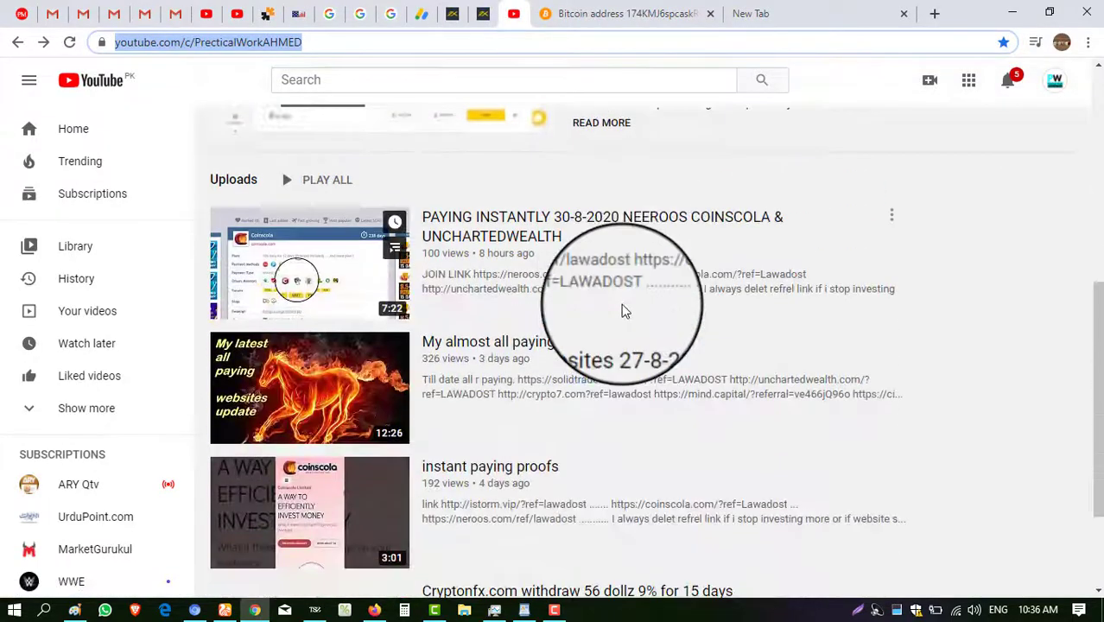
scroll(382, 296, "up", 3)
left_click(411, 112)
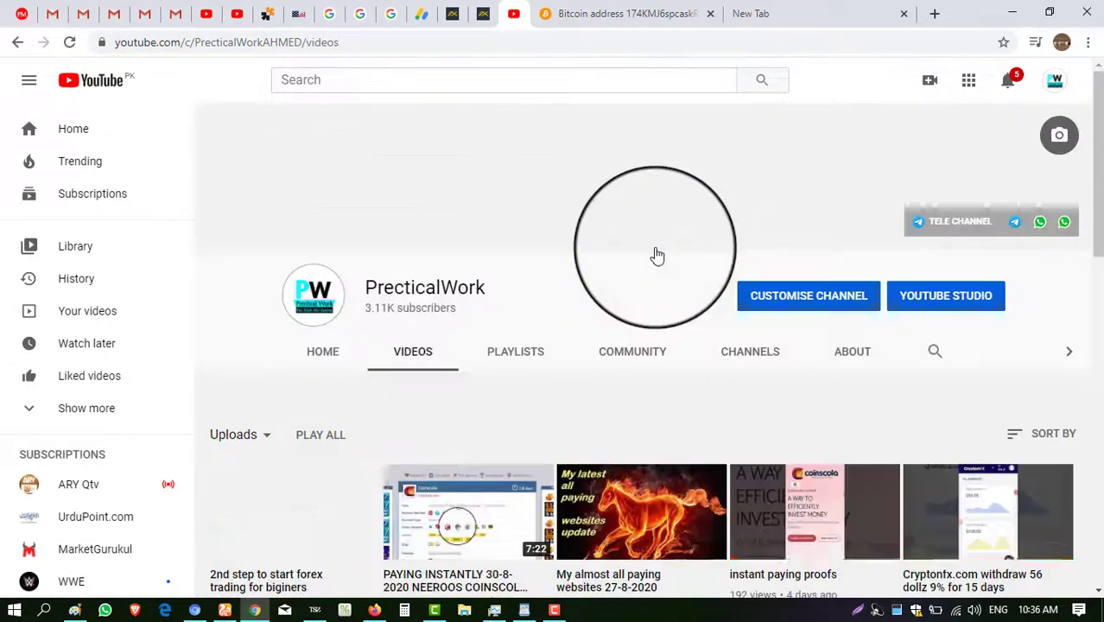
scroll(579, 428, "down", 2)
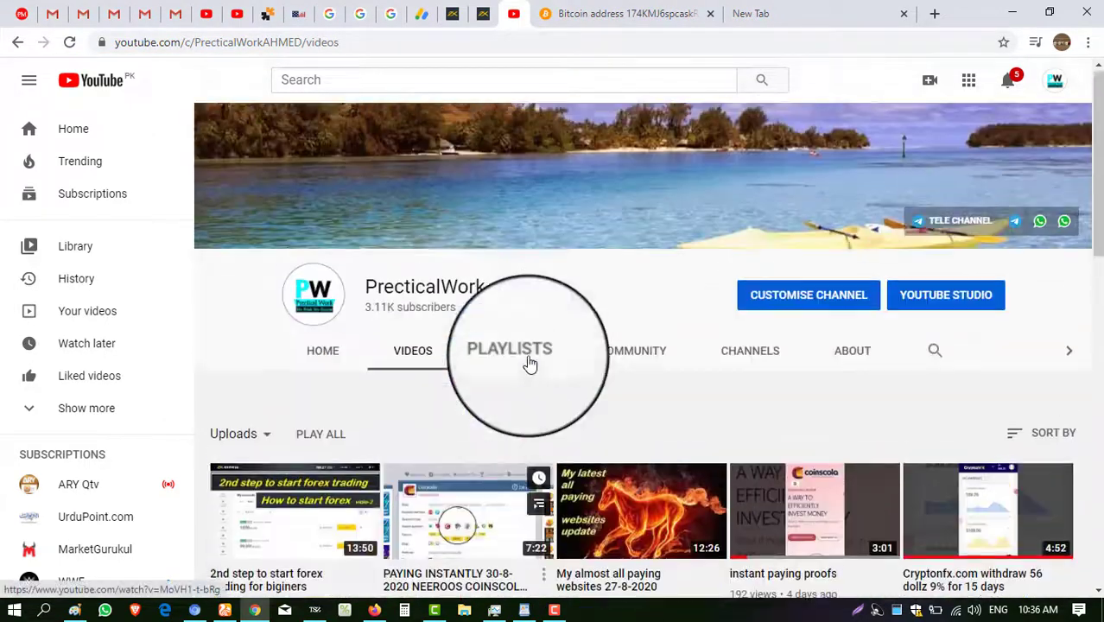
scroll(518, 380, "up", 2)
Return to the Exness personal area and review the balances of the real MT4 accounts.
left_click(455, 18)
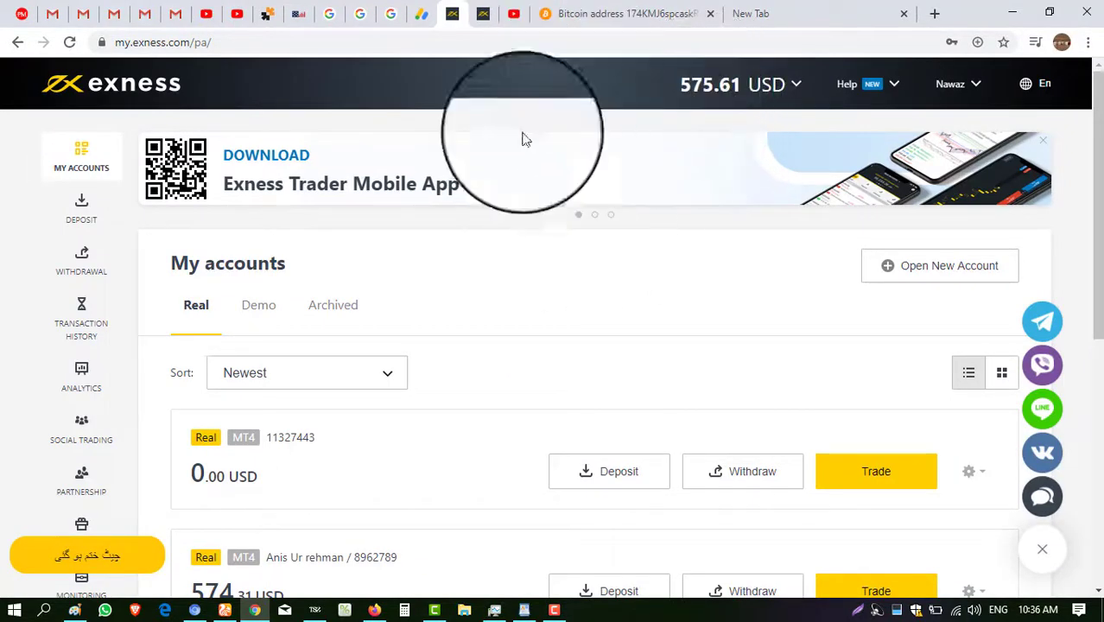
scroll(434, 444, "down", 3)
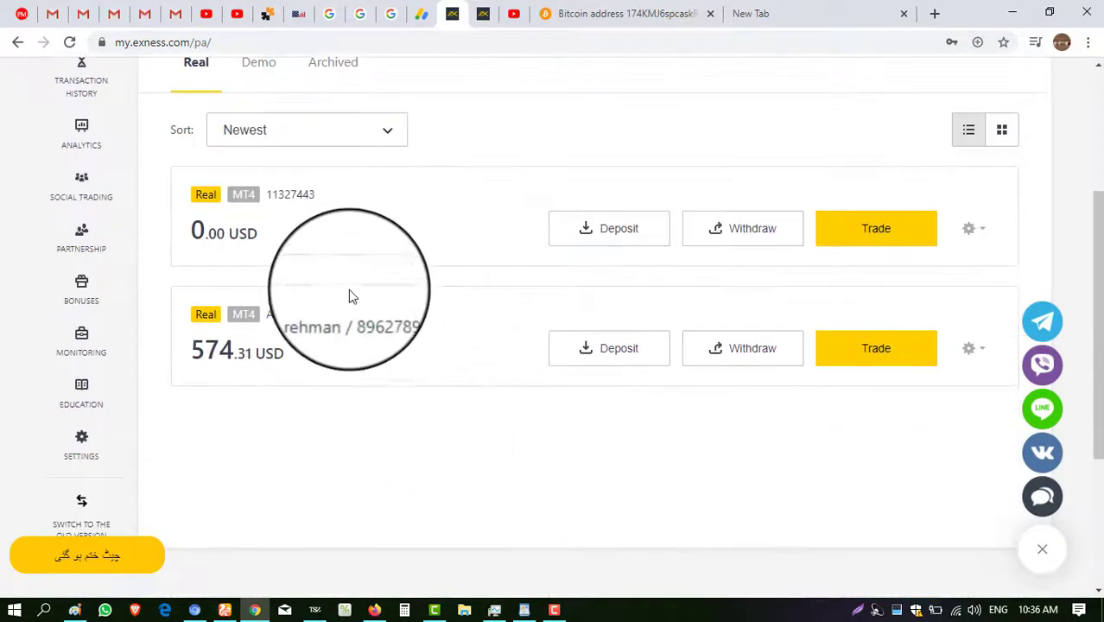
triple_click(217, 355)
left_click(288, 418)
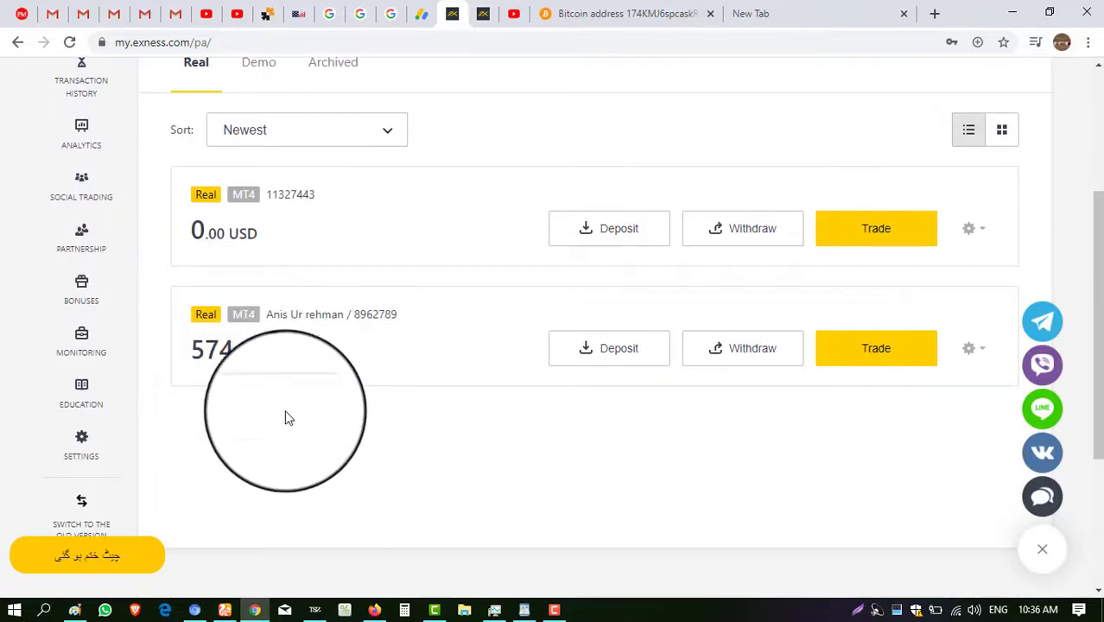
scroll(291, 420, "up", 2)
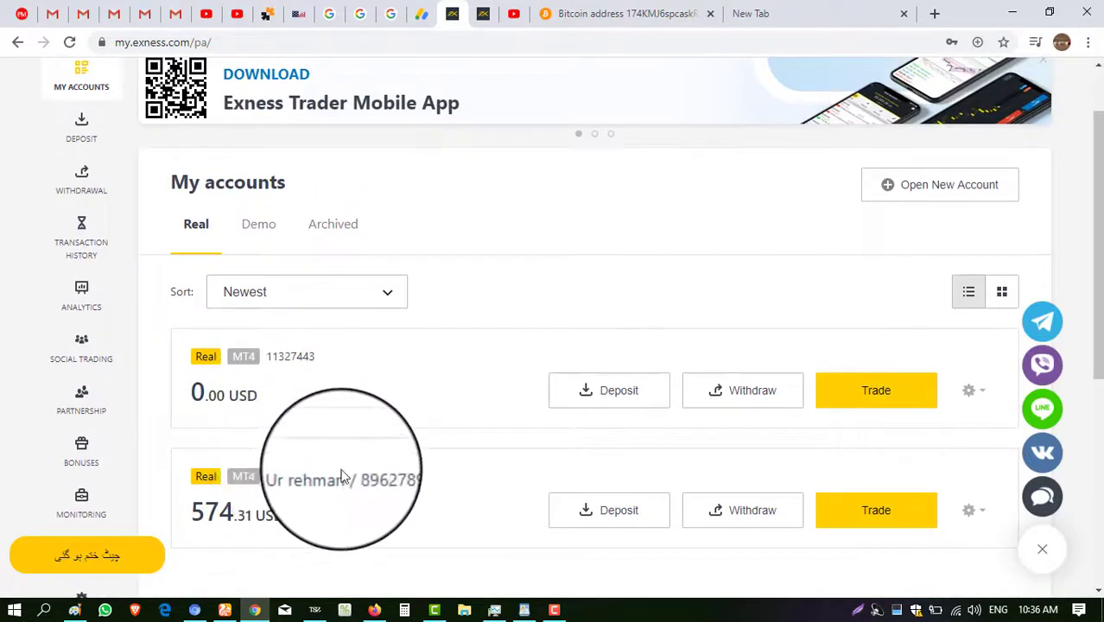
scroll(328, 462, "down", 2)
left_click_drag(194, 350, 266, 364)
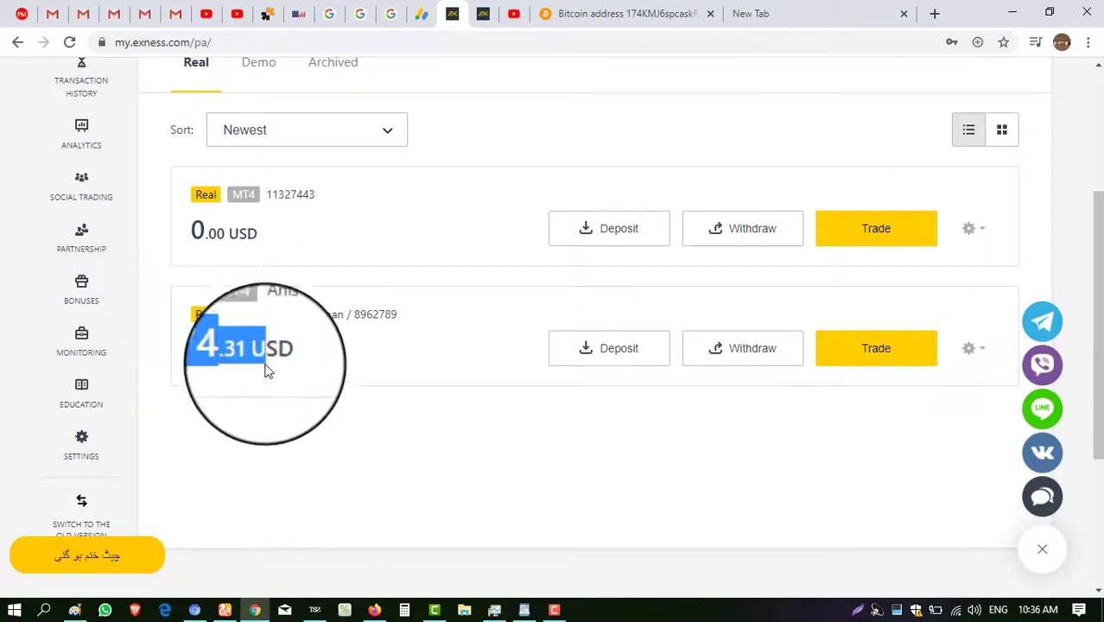
left_click(313, 389)
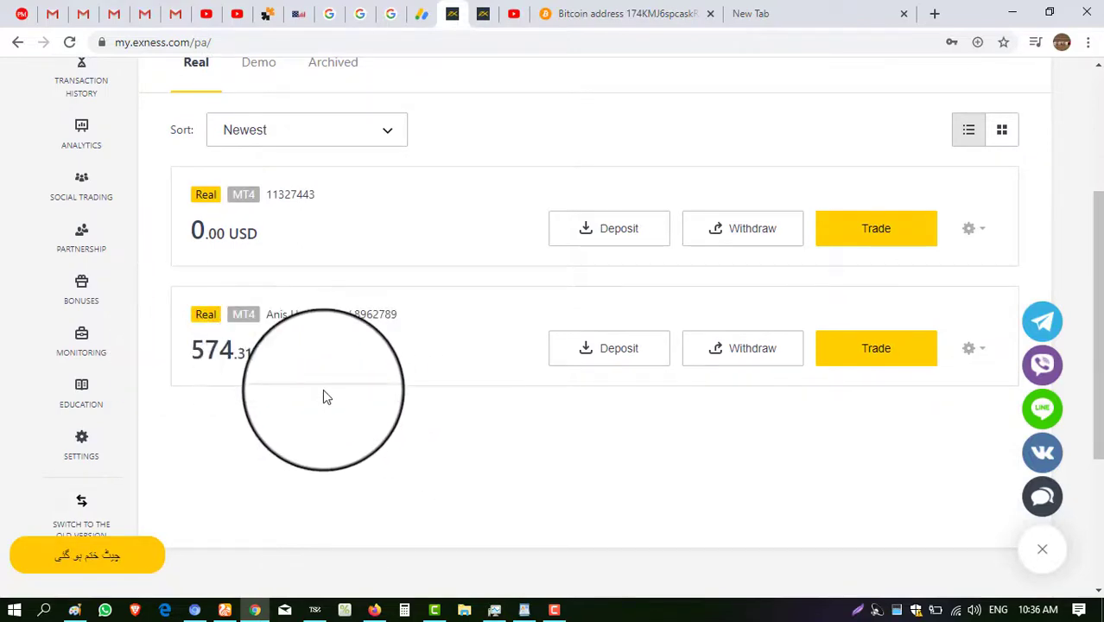
scroll(322, 389, "up", 3)
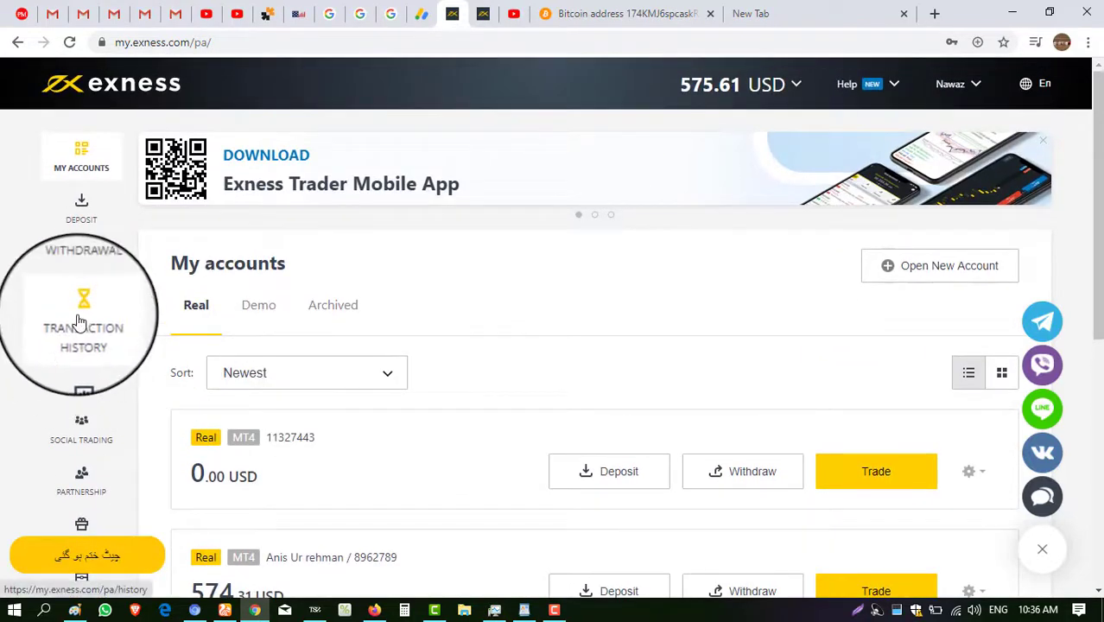
Open the transaction history and view the details of the rejected 548 USD Perfect Money withdrawal.
left_click(79, 321)
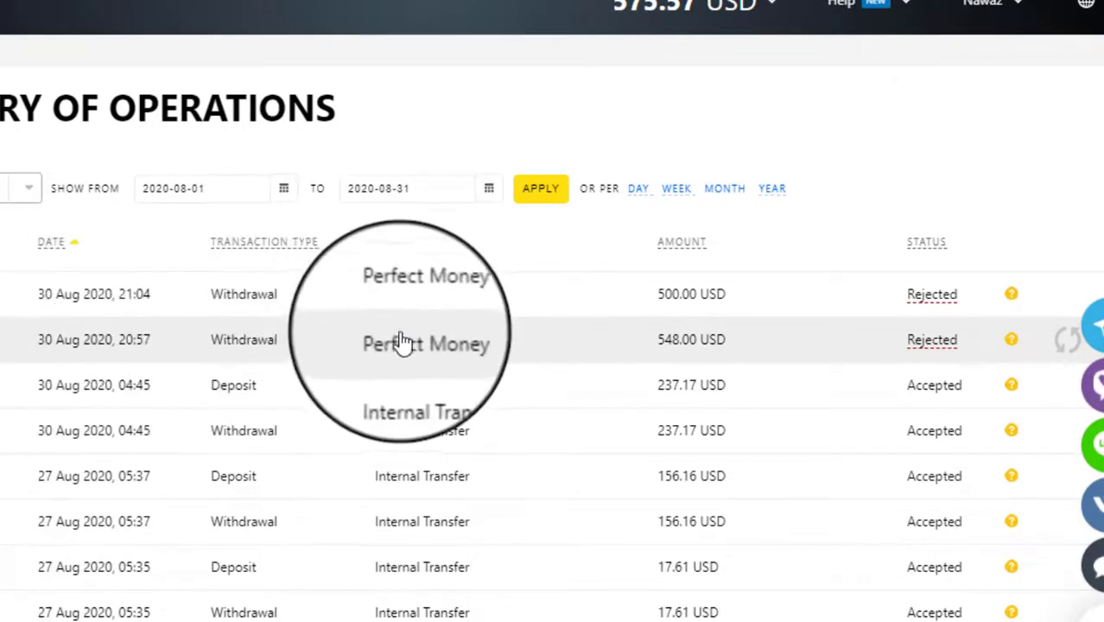
left_click_drag(369, 350, 461, 343)
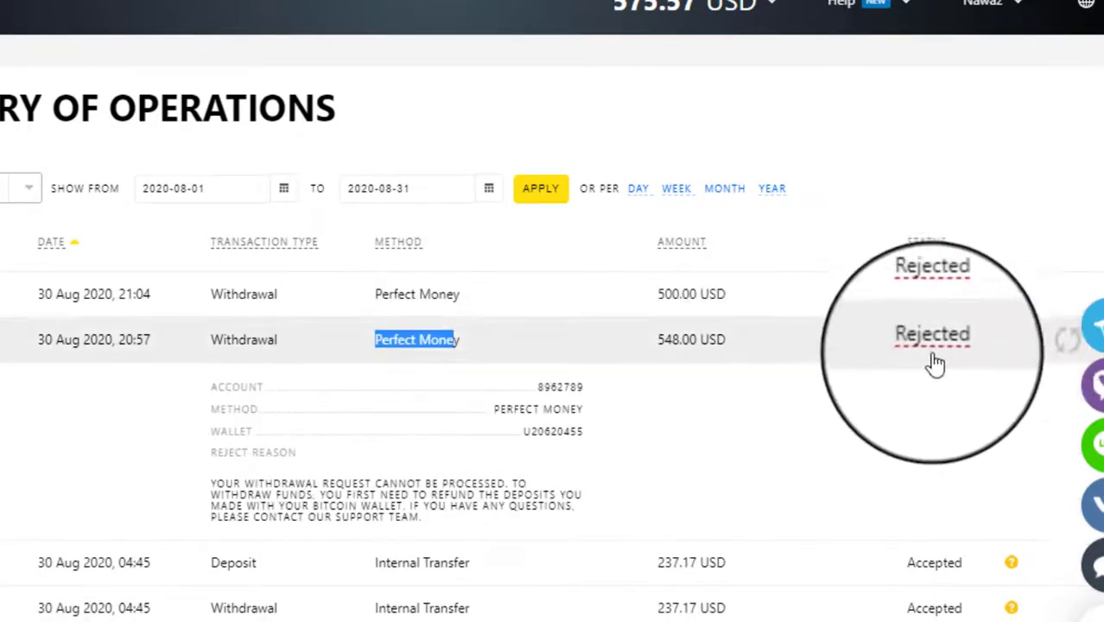
left_click(354, 361)
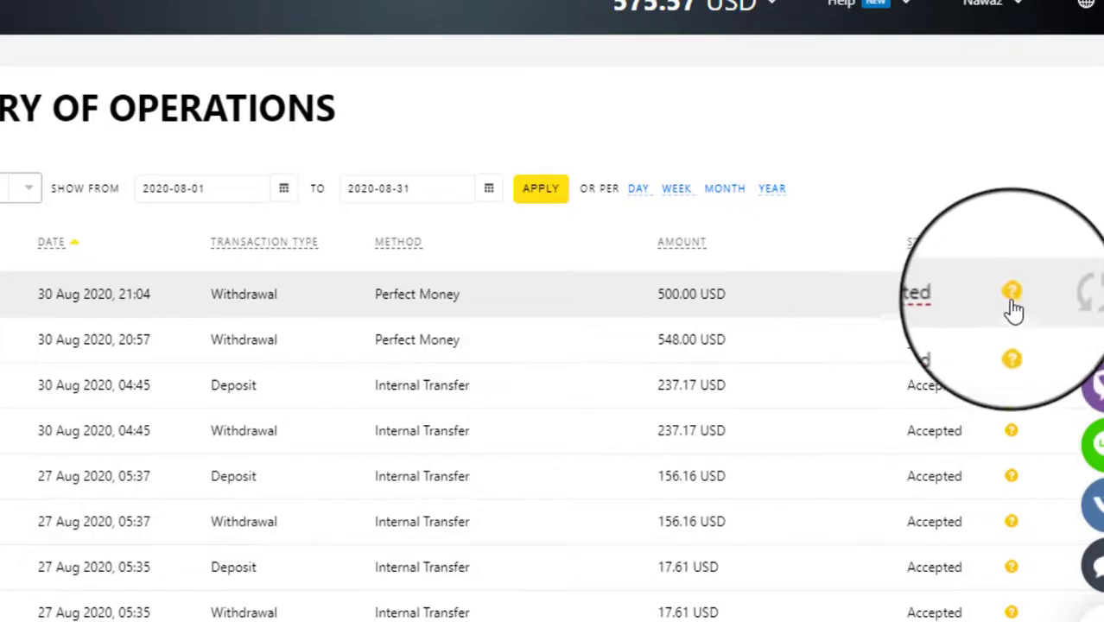
Examine the reject reason of the 500 USD Perfect Money withdrawal, including the required withdrawal methods and the bitcoin amount.
left_click(1012, 301)
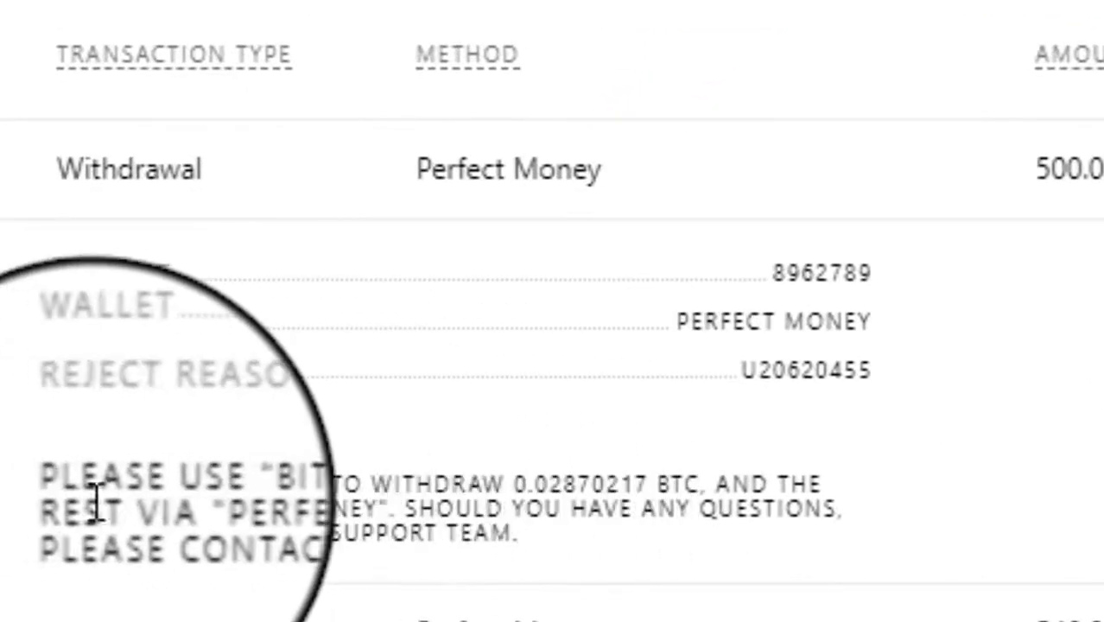
triple_click(53, 477)
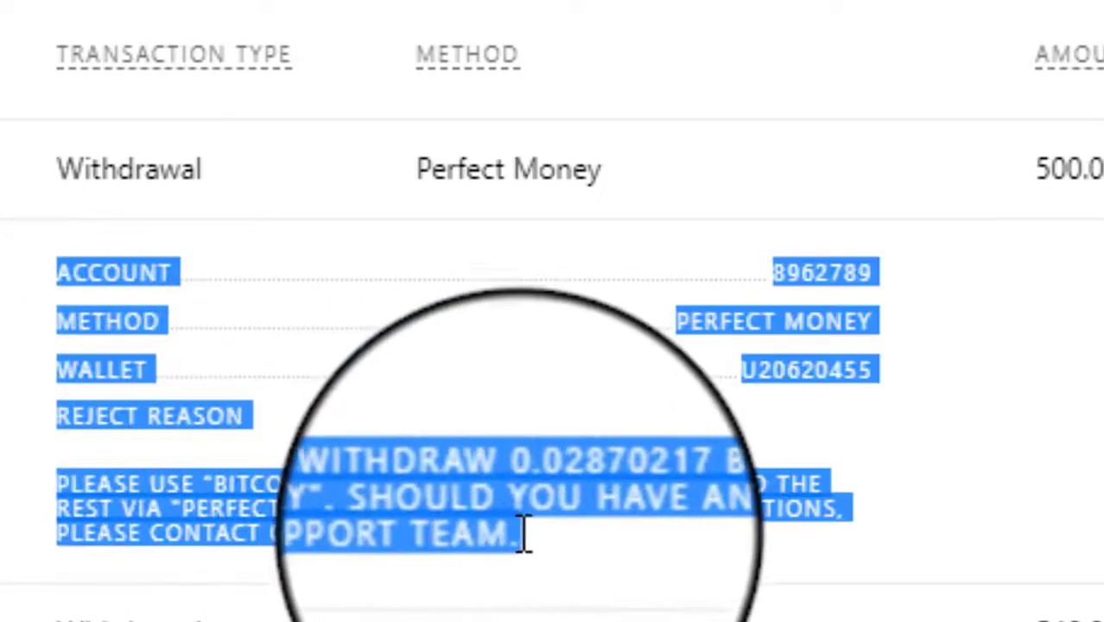
left_click(411, 567)
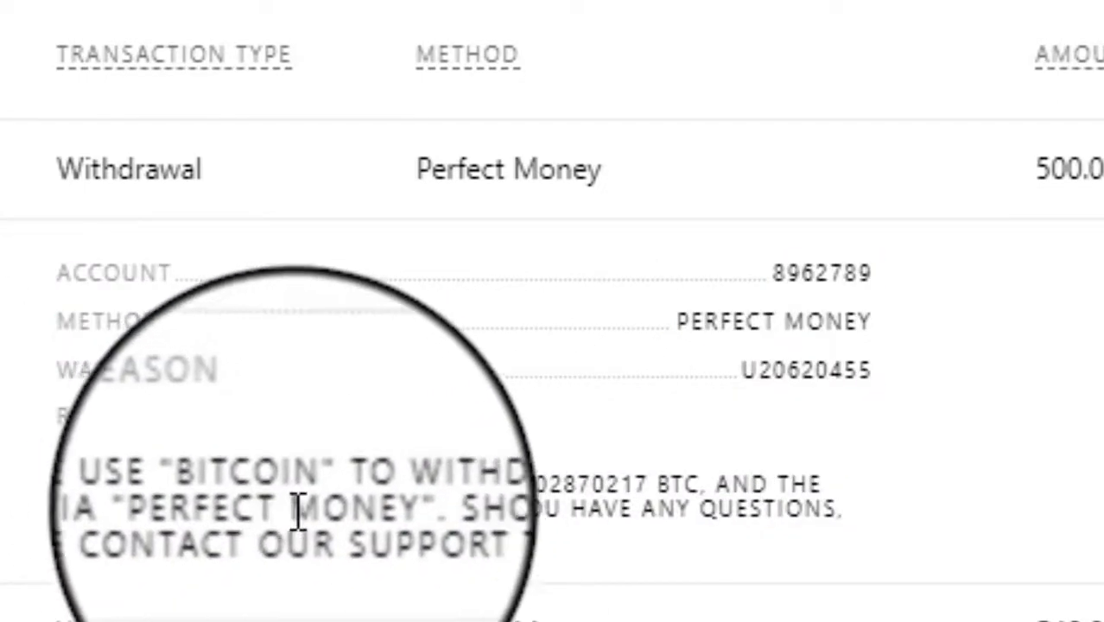
left_click_drag(511, 485, 717, 450)
left_click(290, 527)
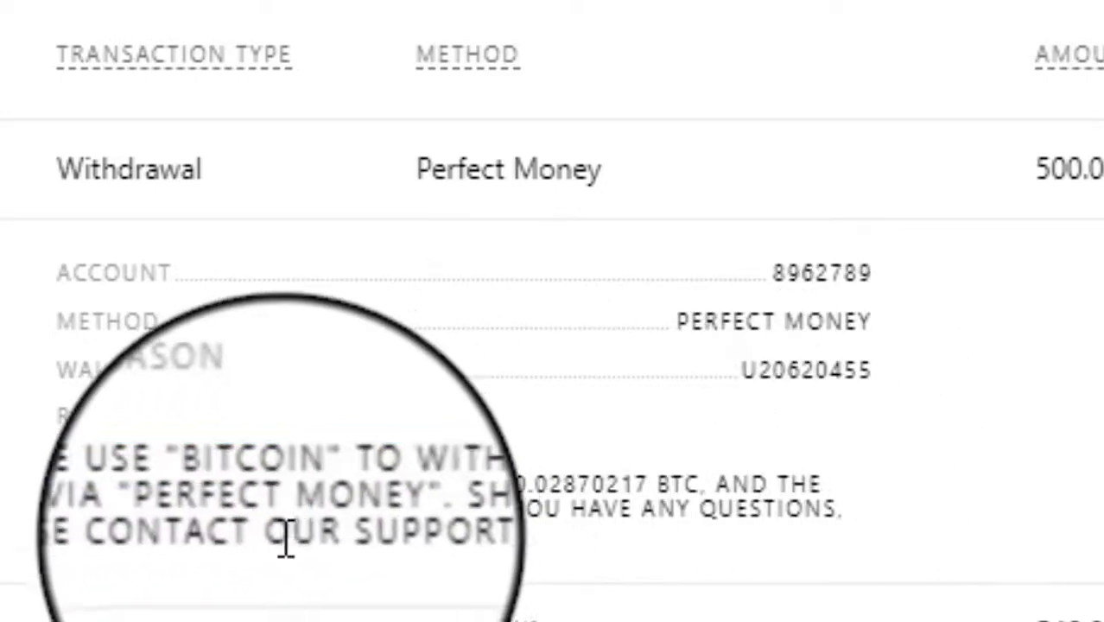
left_click_drag(192, 508, 399, 509)
left_click(560, 531)
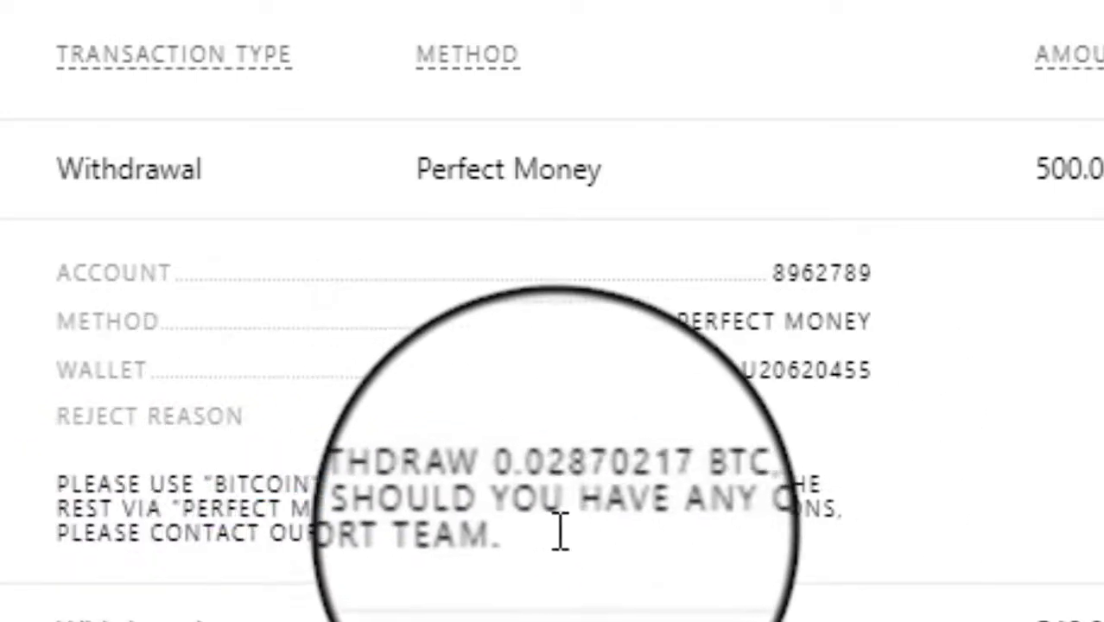
left_click(367, 188)
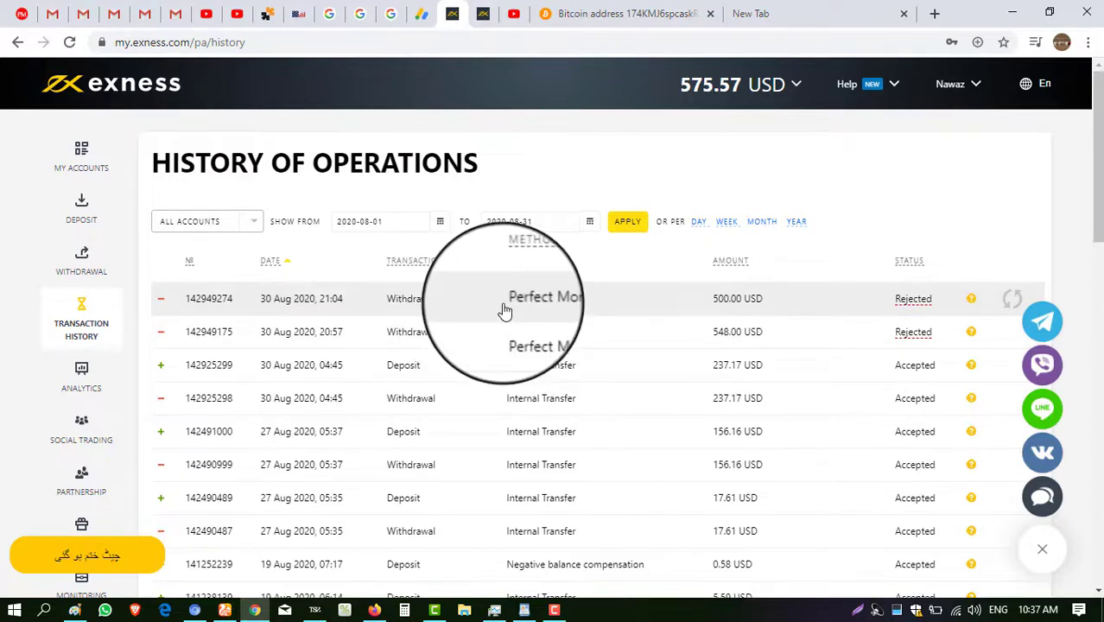
Reopen the details of the rejected 500 USD withdrawal and select the BTC amount in its reject reason.
left_click_drag(506, 311, 592, 304)
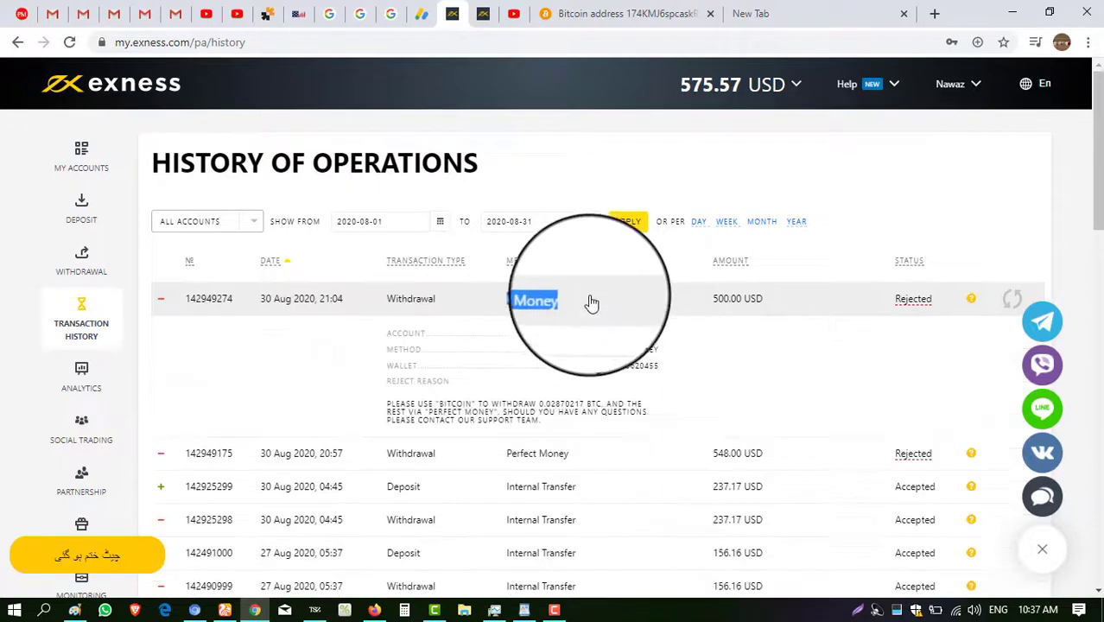
left_click(589, 304)
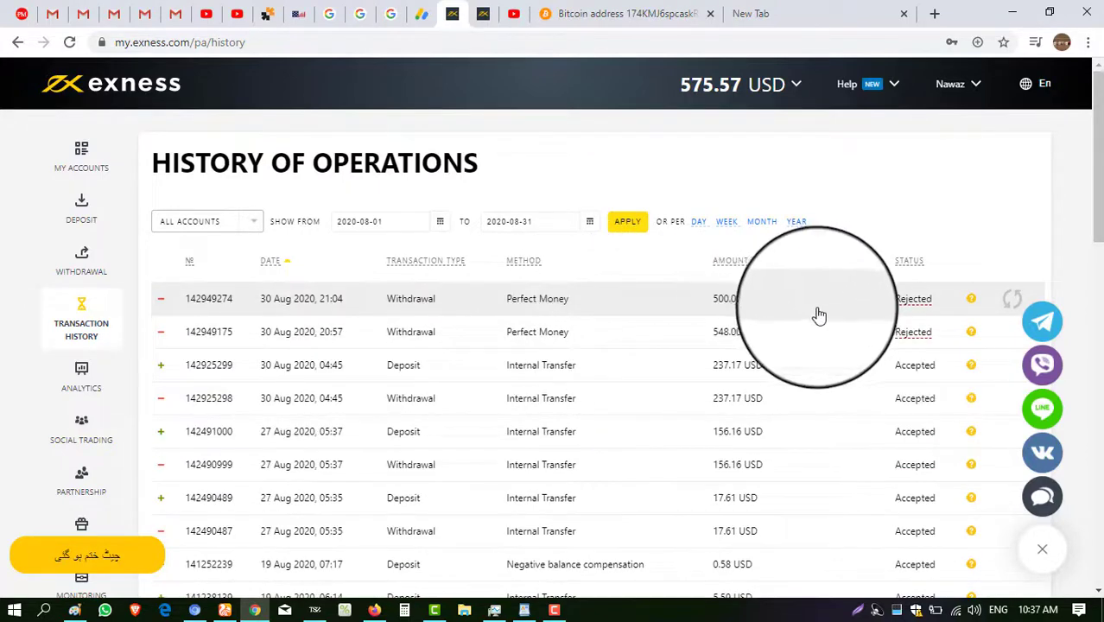
left_click(549, 311)
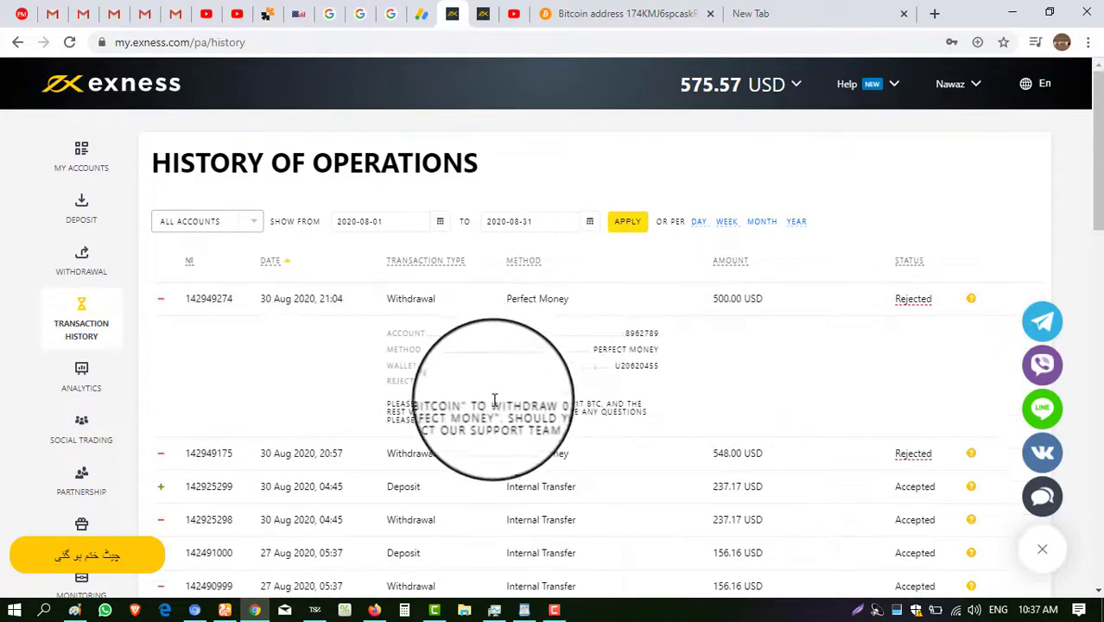
left_click_drag(541, 404, 572, 406)
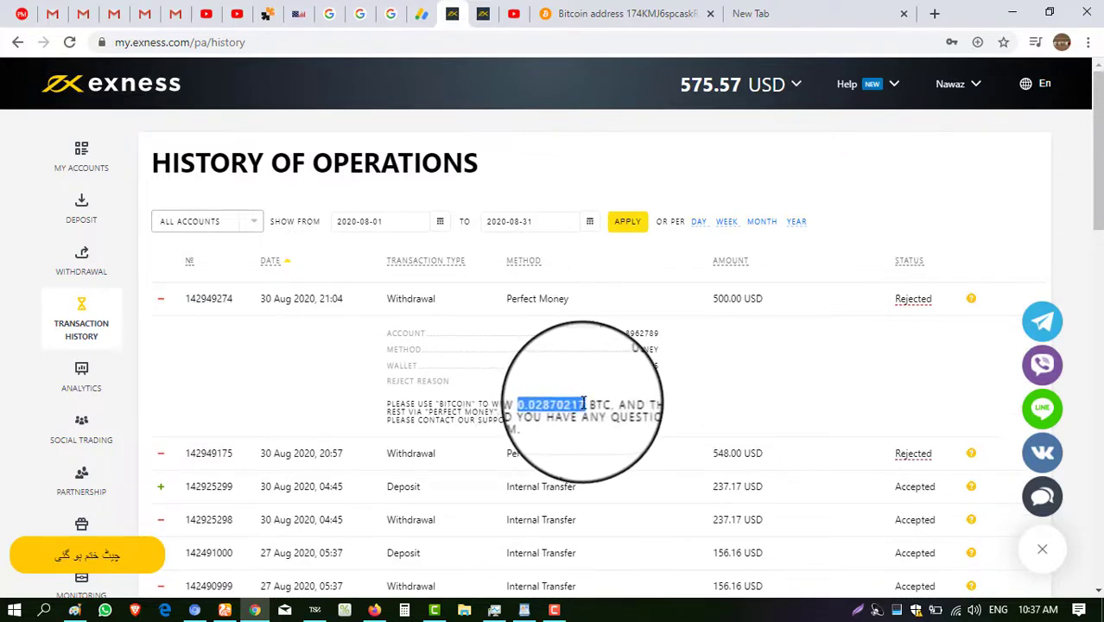
right_click(576, 404)
left_click(669, 414)
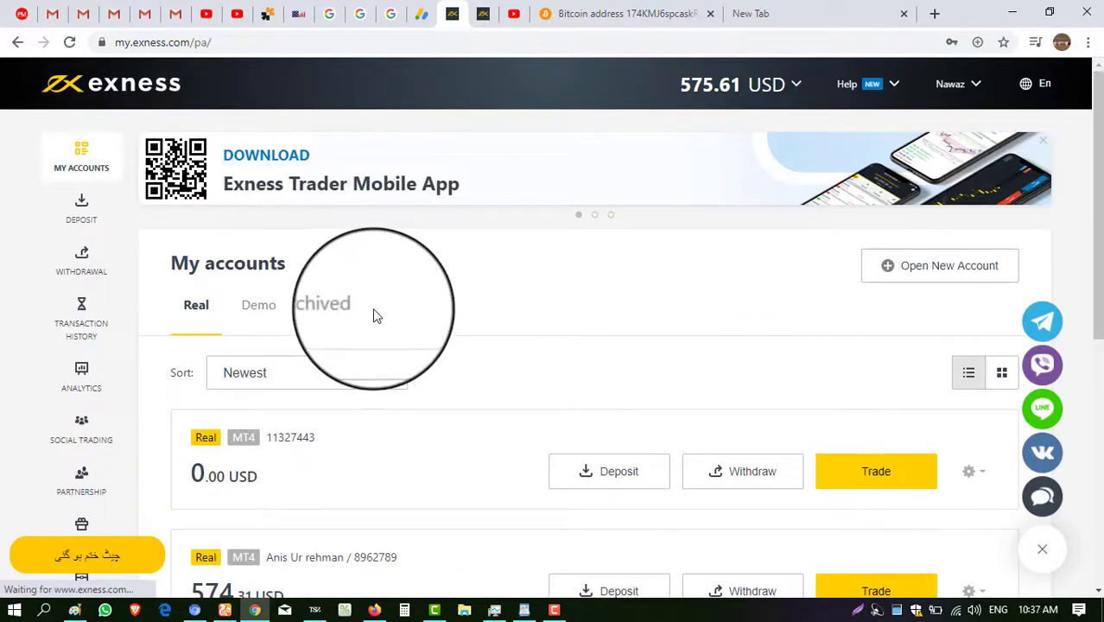
Look over the real accounts on the My accounts page again.
scroll(467, 337, "down", 2)
scroll(468, 338, "up", 2)
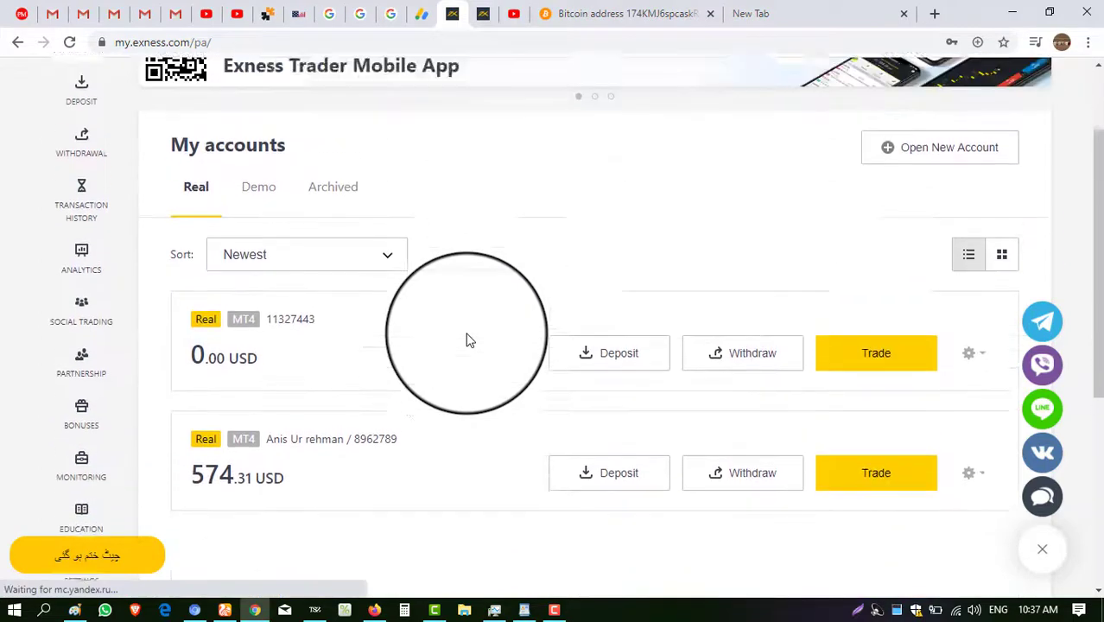
scroll(467, 340, "down", 2)
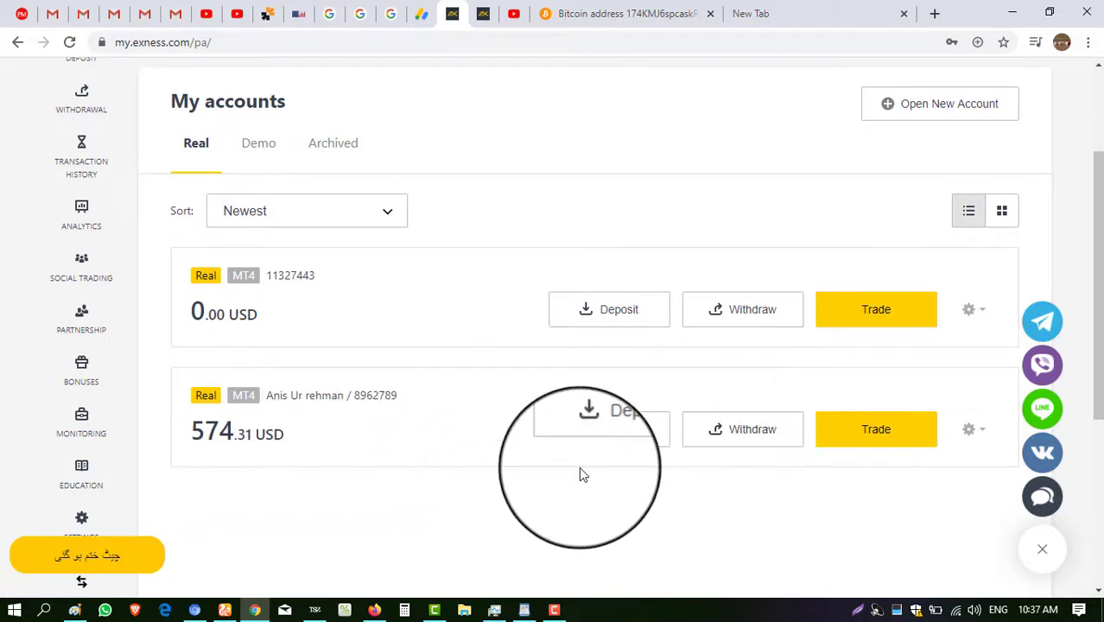
scroll(579, 468, "up", 3)
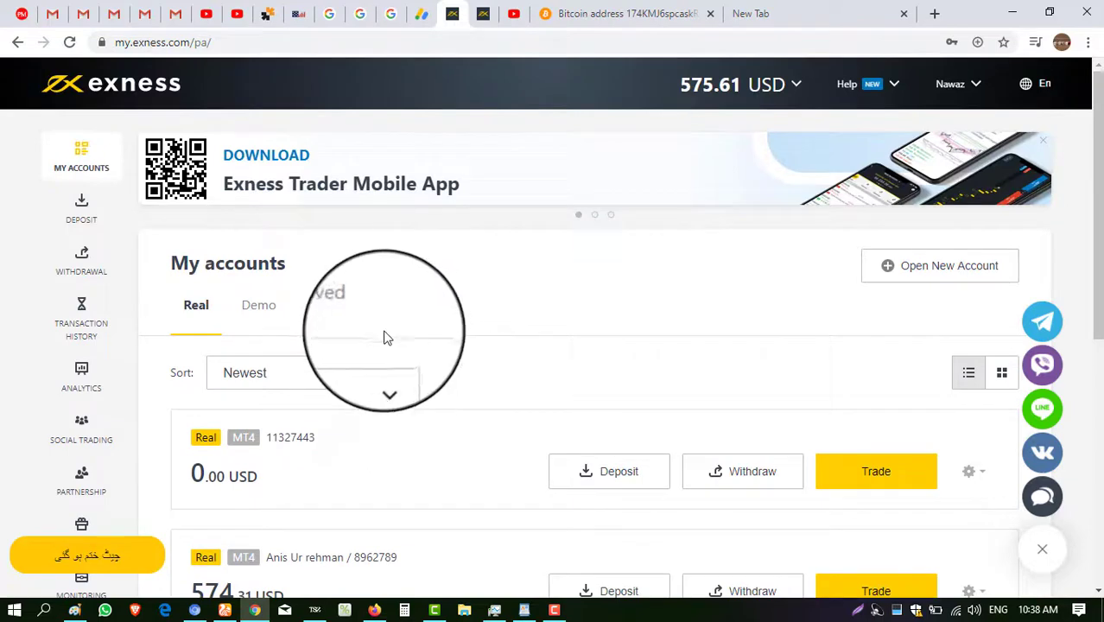
scroll(412, 363, "down", 1)
scroll(412, 367, "down", 1)
scroll(412, 367, "up", 2)
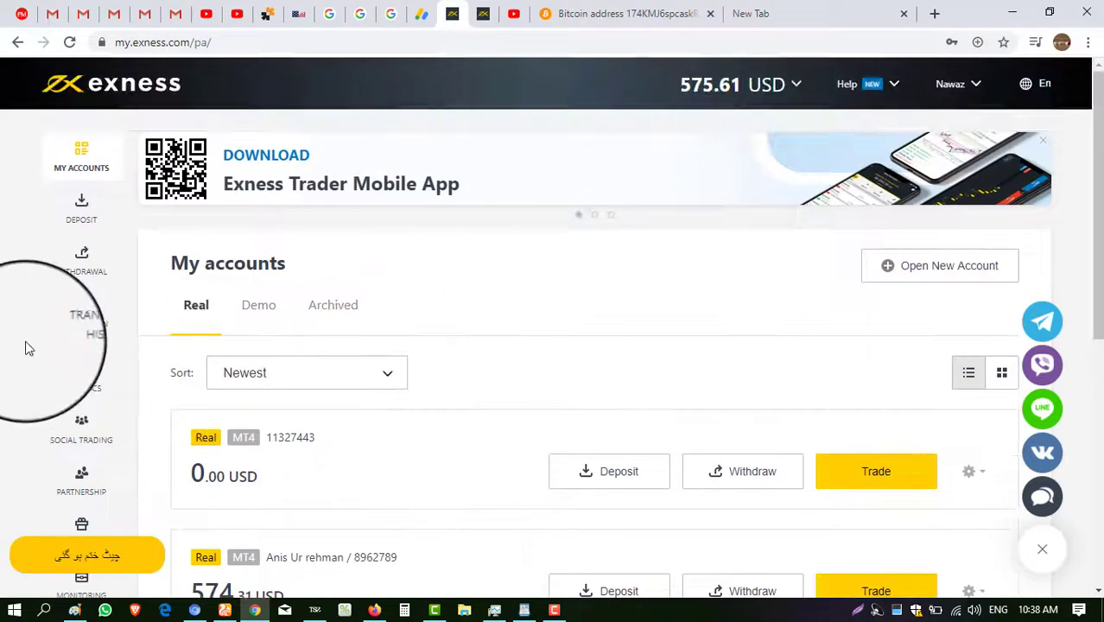
Open an internal transfer from the withdrawal page, from the Standard account to Bitcoin, between your own accounts.
left_click(90, 266)
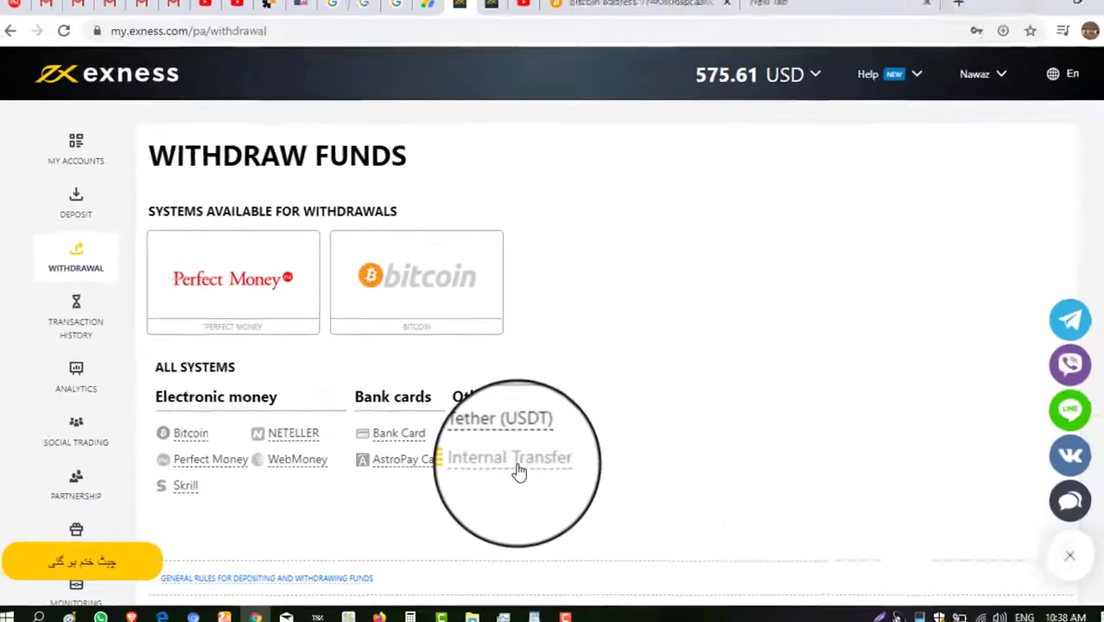
left_click(678, 532)
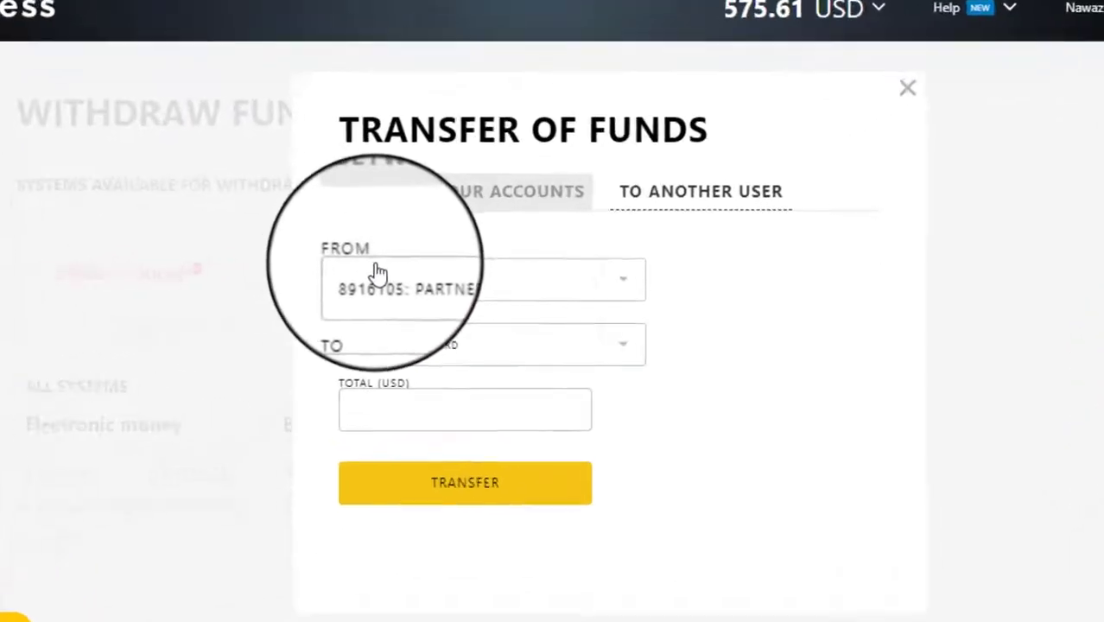
left_click(623, 279)
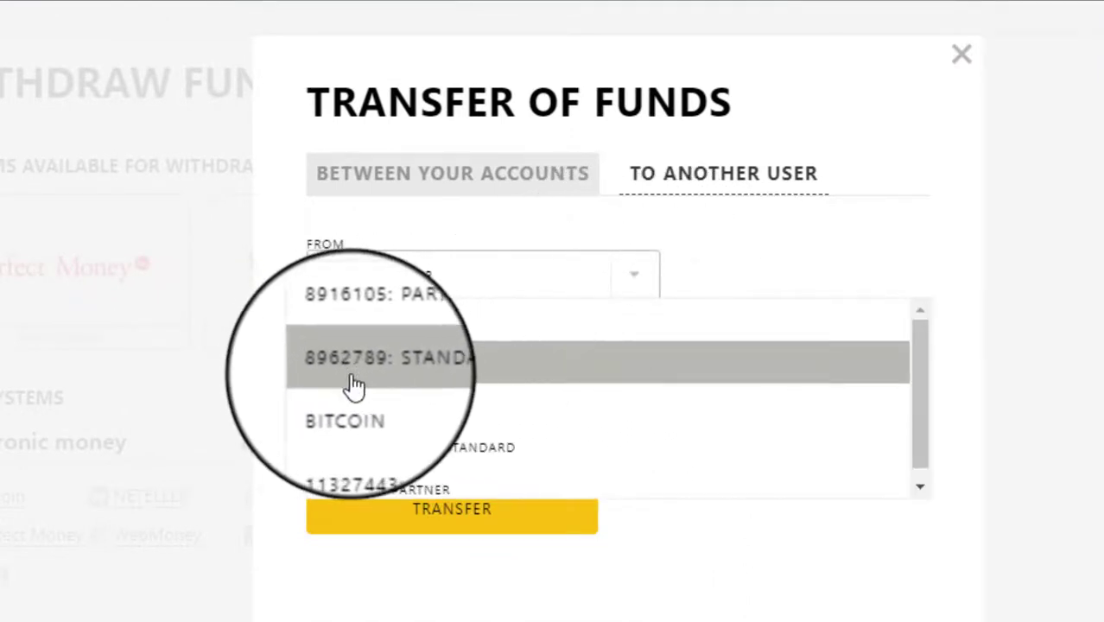
left_click(380, 383)
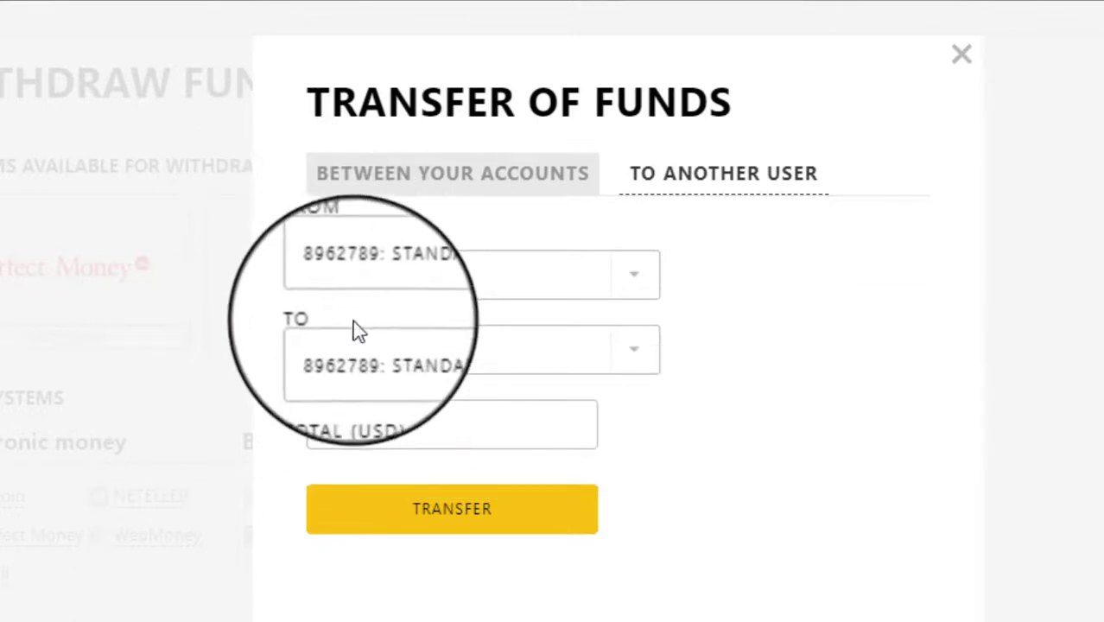
left_click(636, 353)
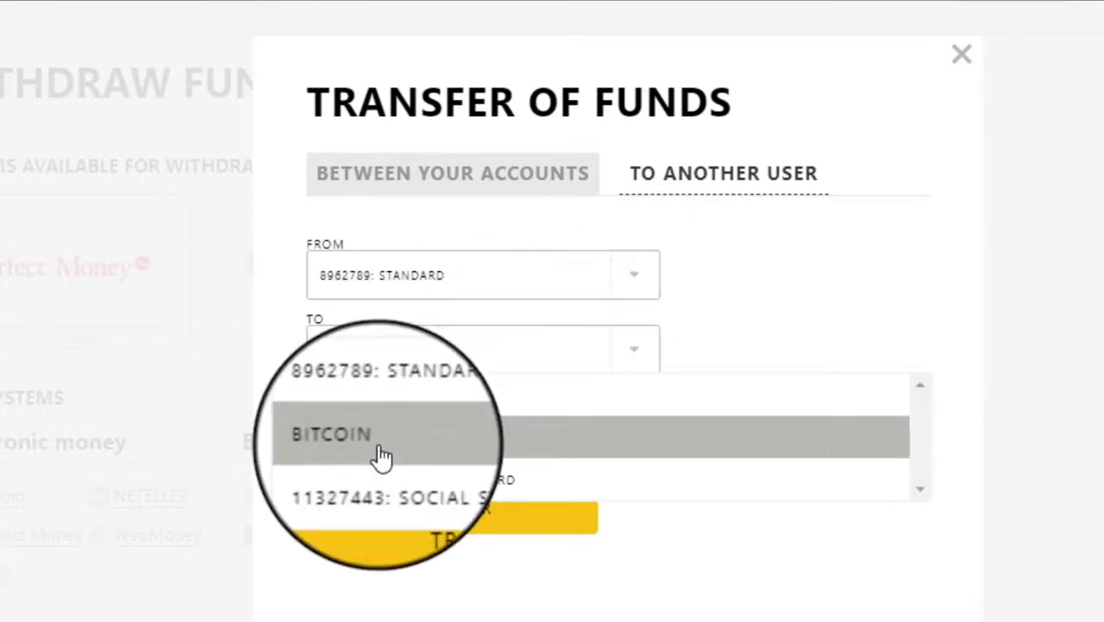
left_click(377, 444)
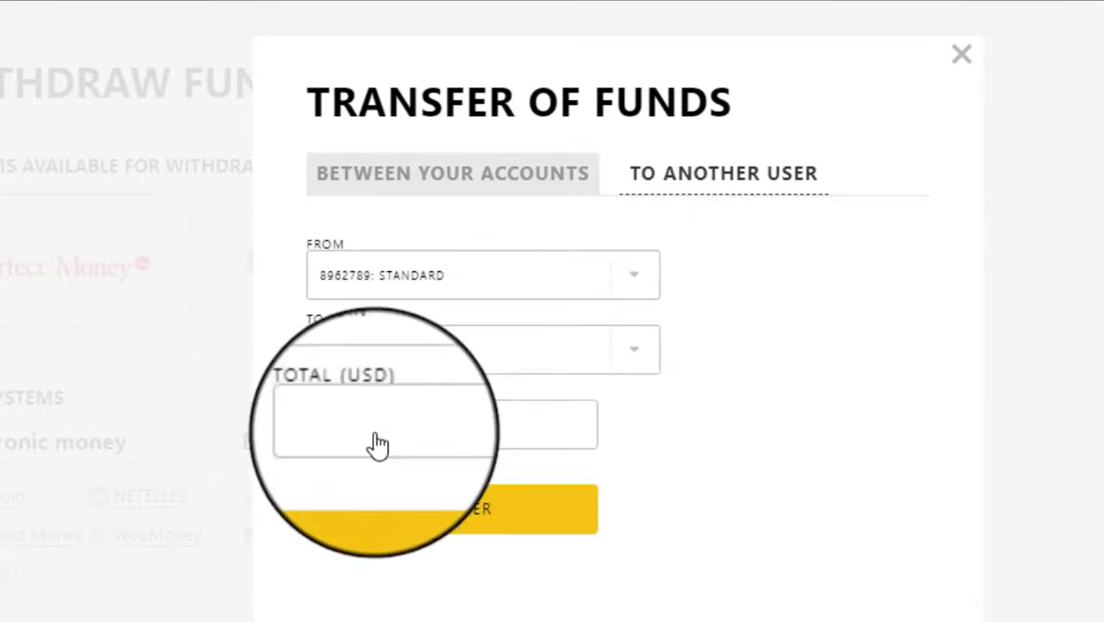
Paste 0.02870217 as the transfer total and try to submit the transfer.
left_click(365, 429)
right_click(365, 429)
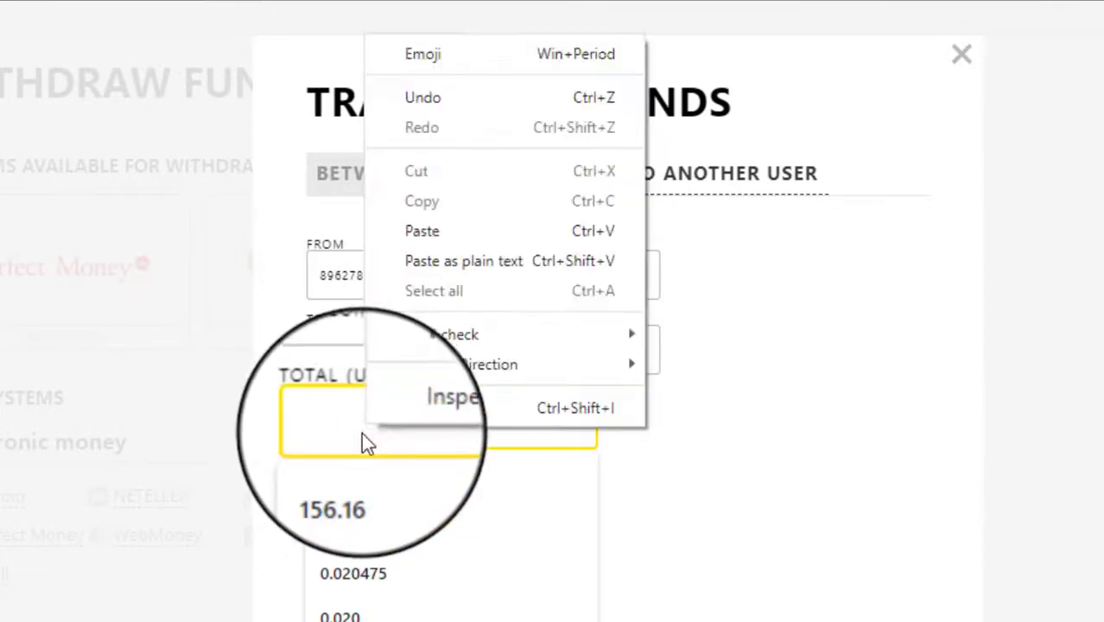
left_click(435, 236)
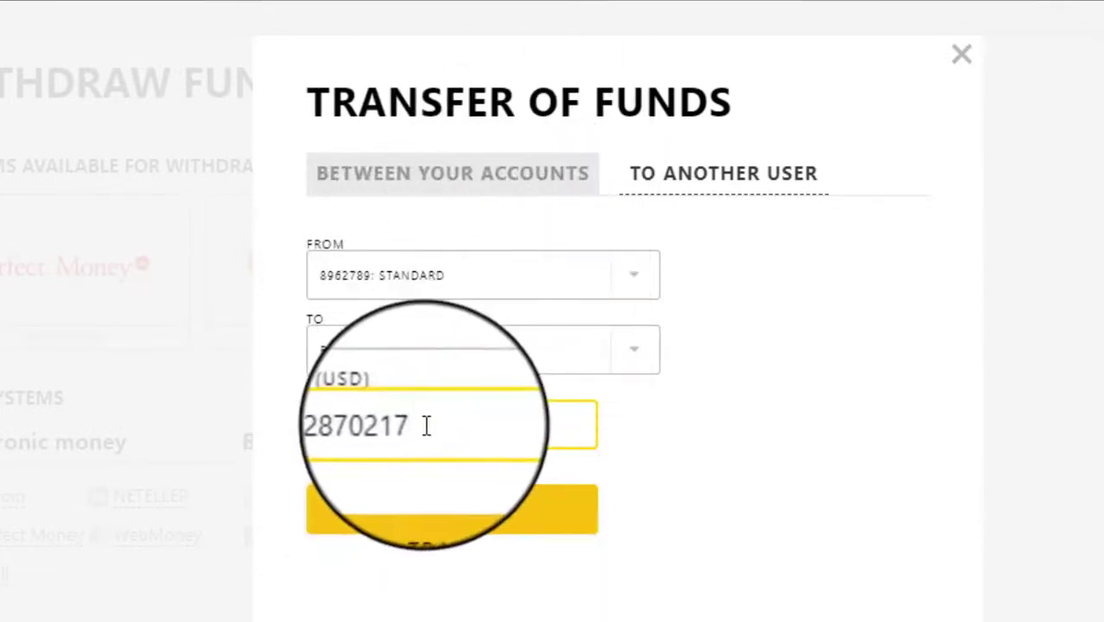
left_click_drag(427, 425, 325, 422)
key("ctrl+c")
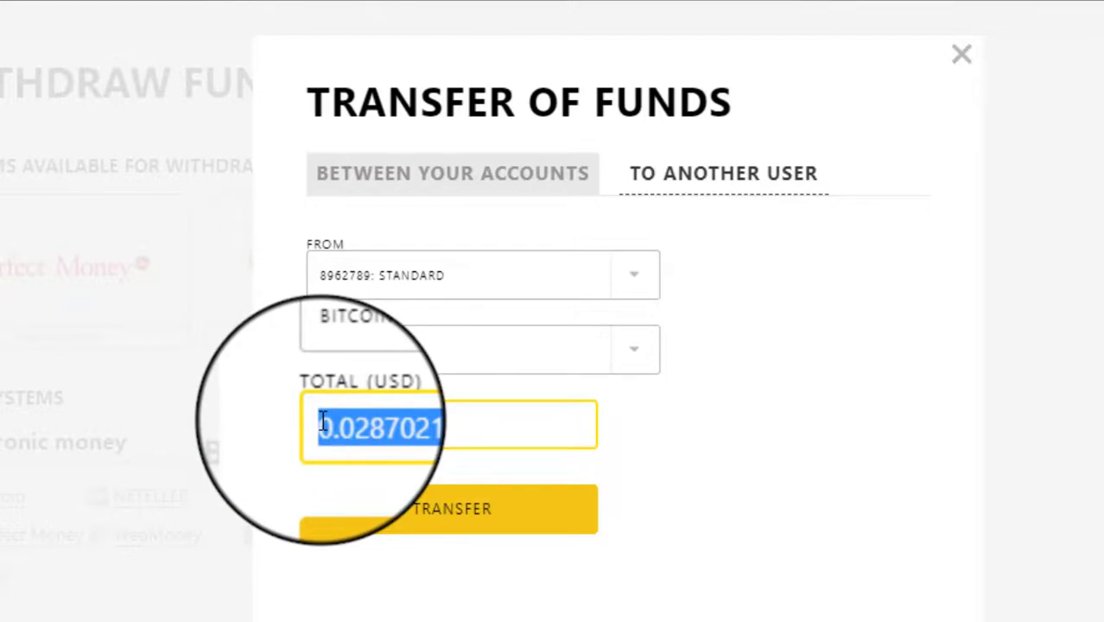
left_click(406, 428)
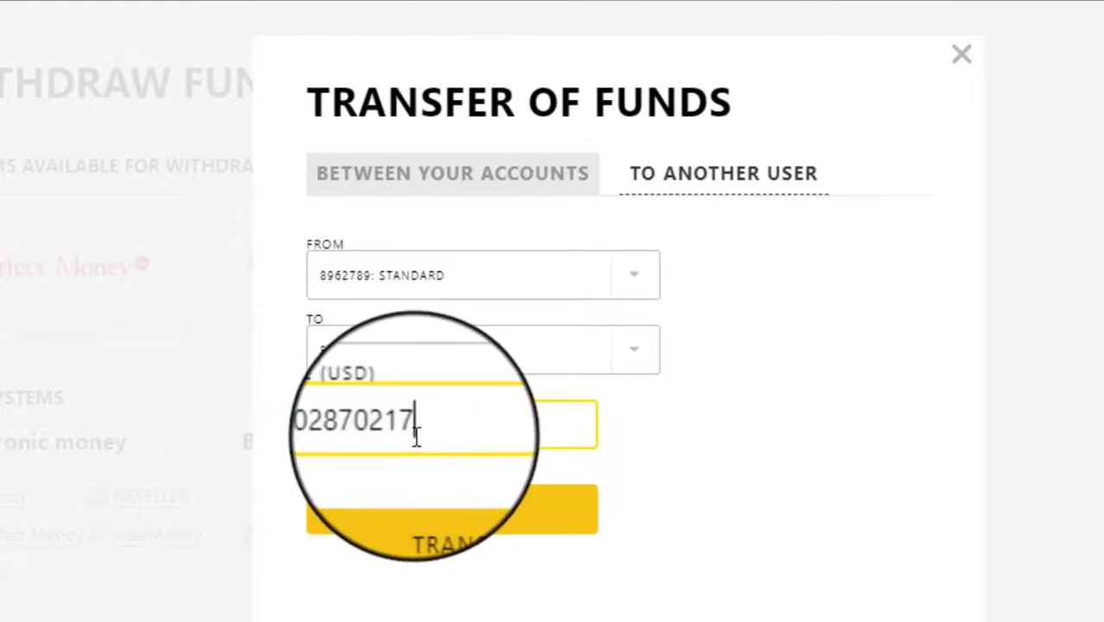
left_click(455, 514)
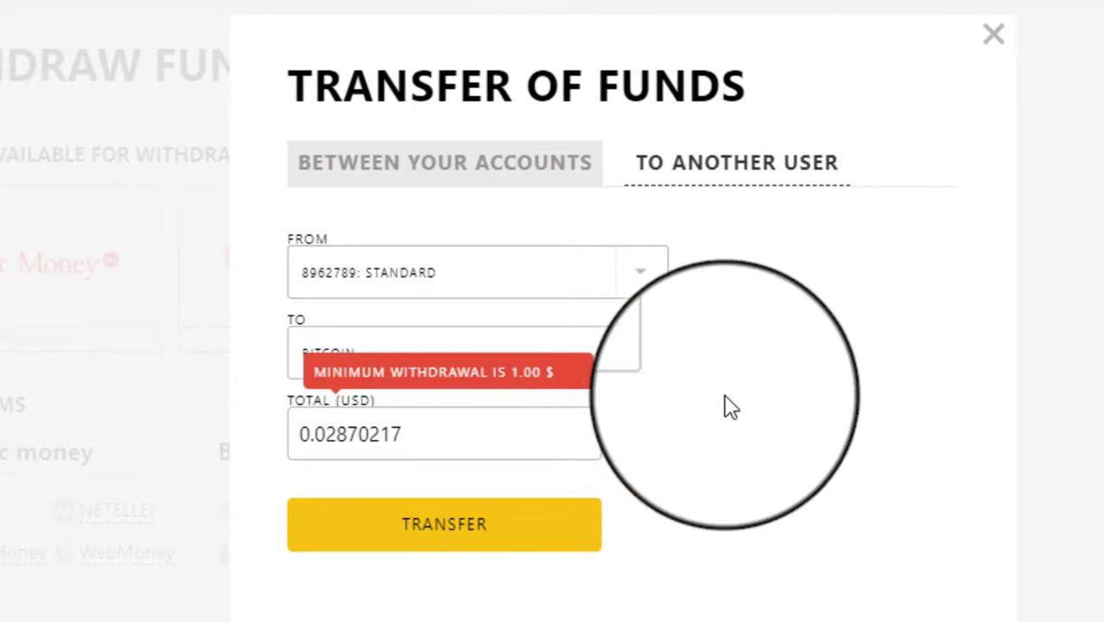
Shorten the transfer total to 0.028 and try to submit the transfer again.
left_click(429, 447)
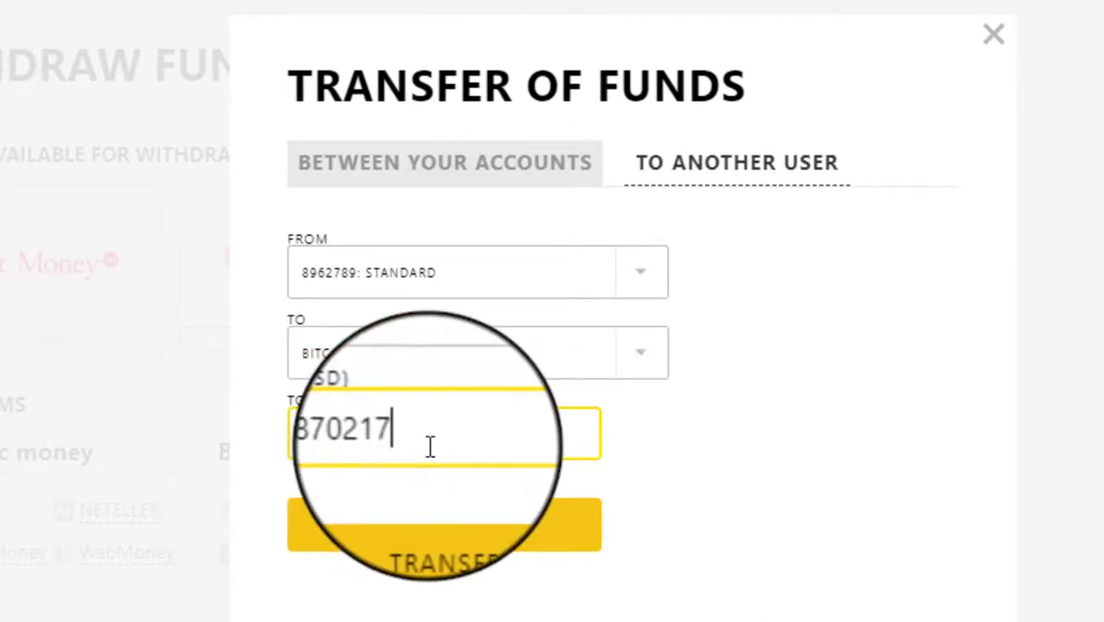
key("BackSpace")
key("BackSpace")
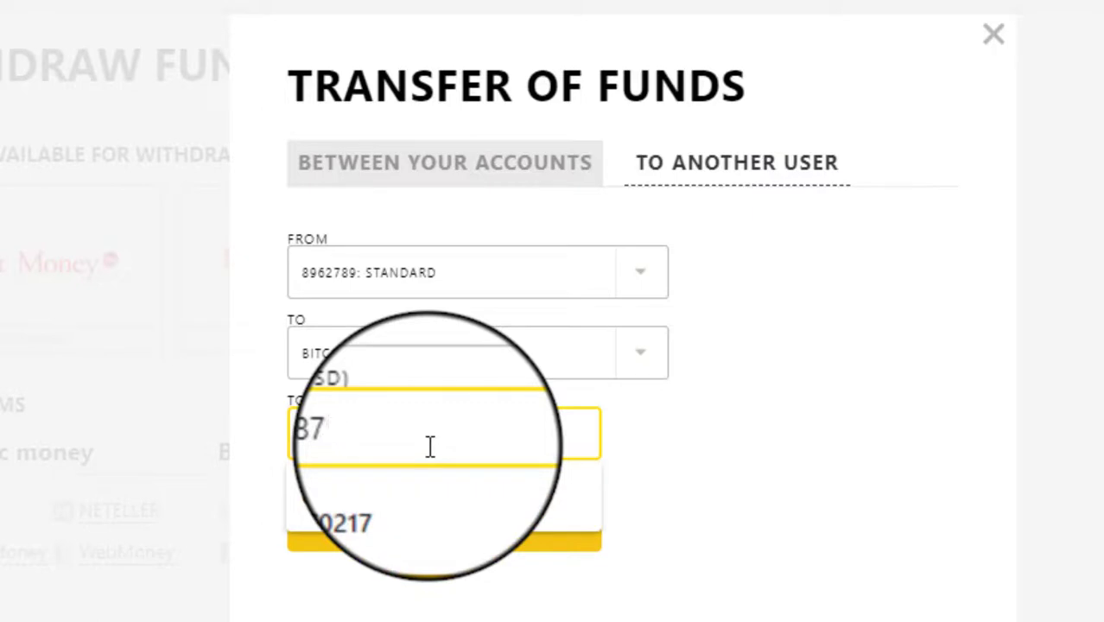
left_click(639, 416)
left_click(441, 524)
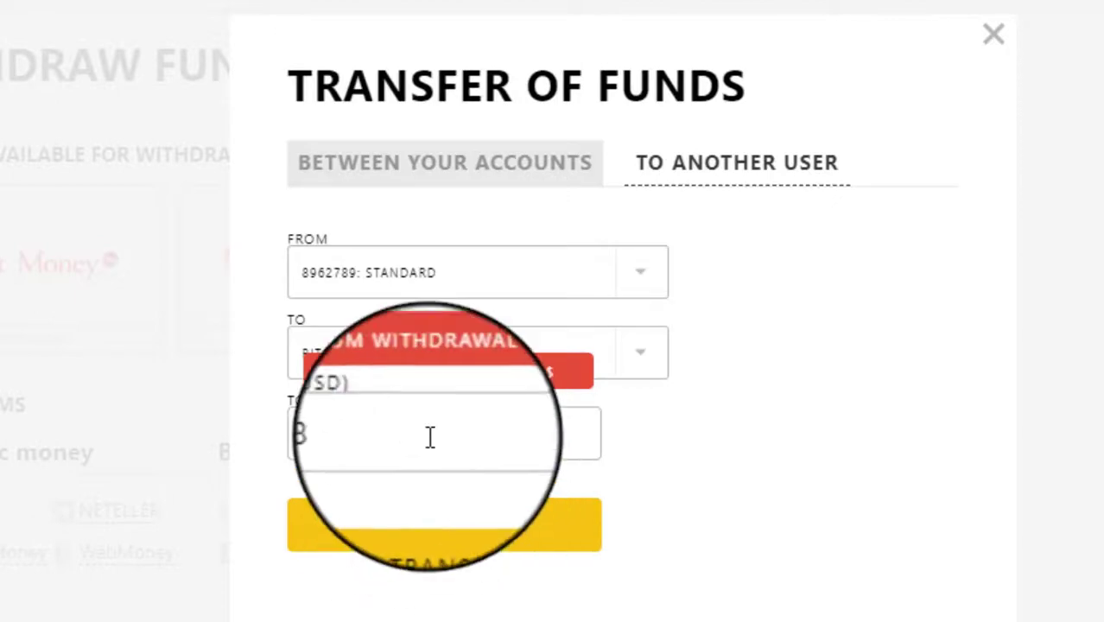
Replace the transfer total with 0.02870217 and copy that amount for conversion.
left_click(398, 438)
left_click_drag(338, 439, 288, 439)
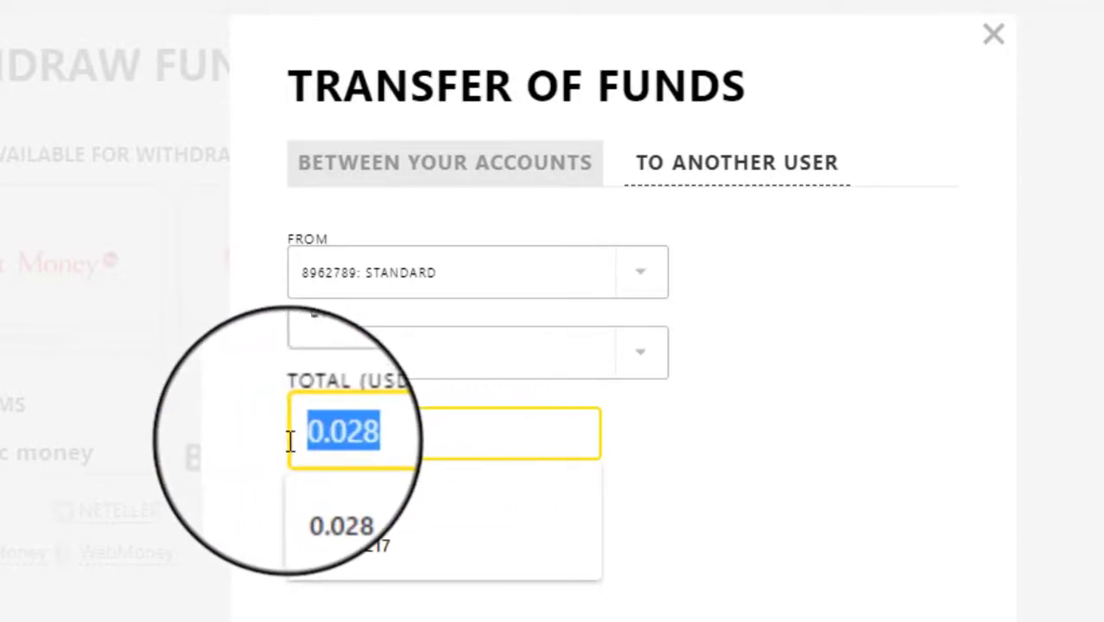
right_click(313, 442)
left_click(407, 179)
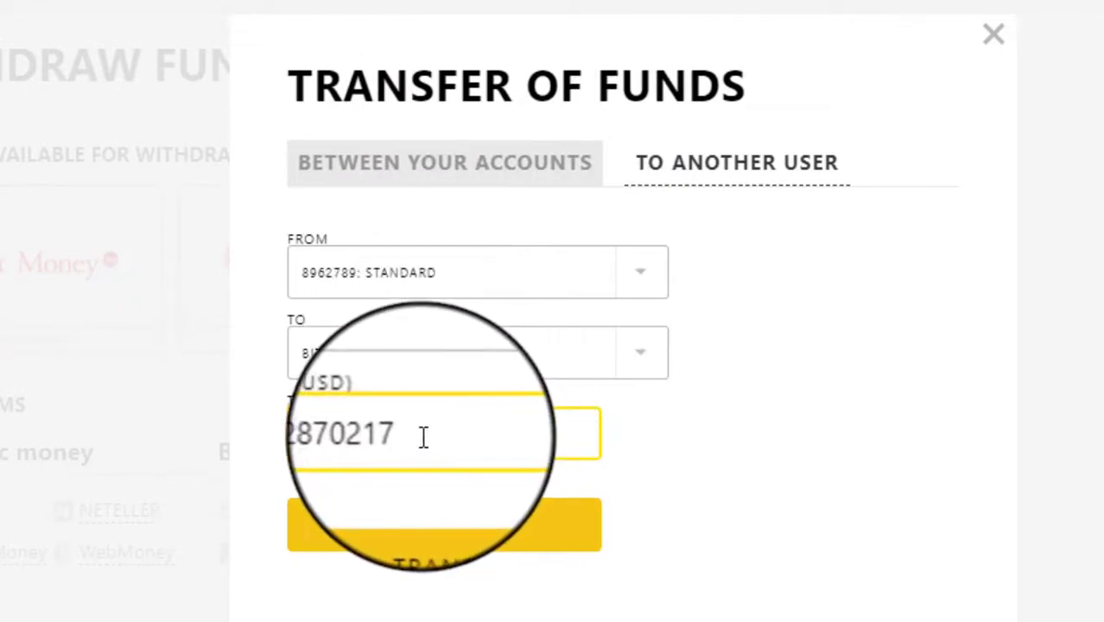
left_click_drag(424, 437, 291, 436)
left_click(318, 434)
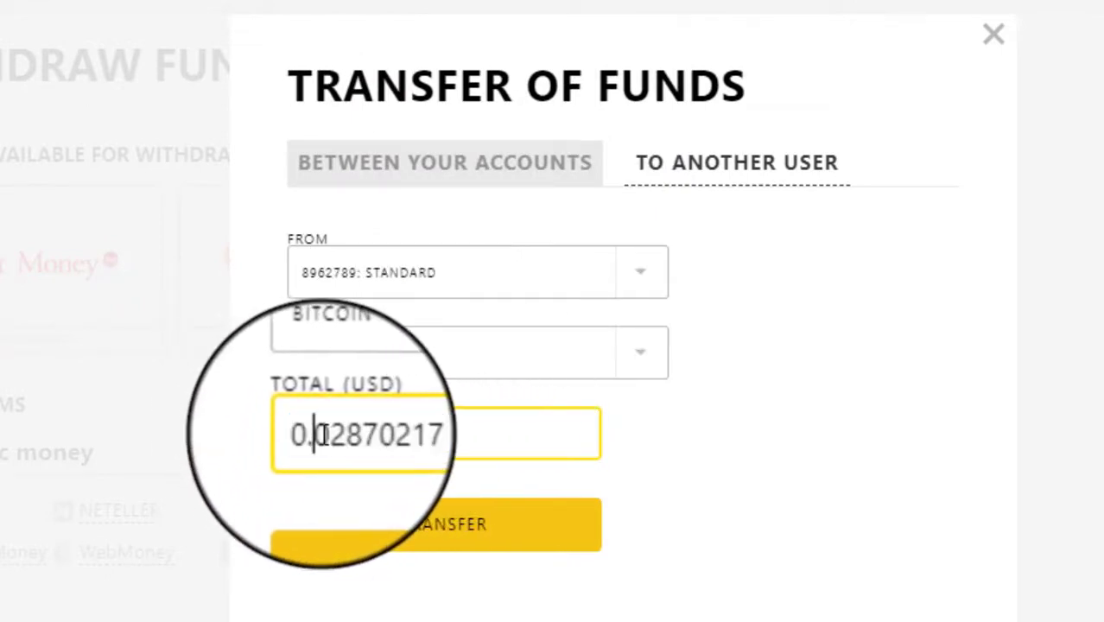
left_click_drag(419, 435, 306, 426)
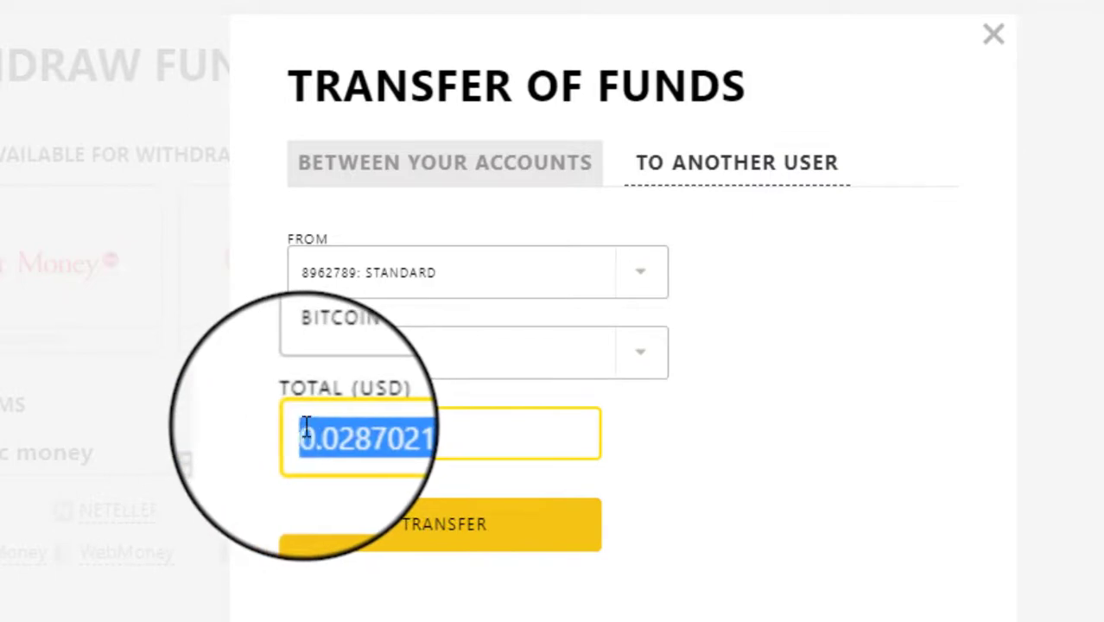
right_click(317, 430)
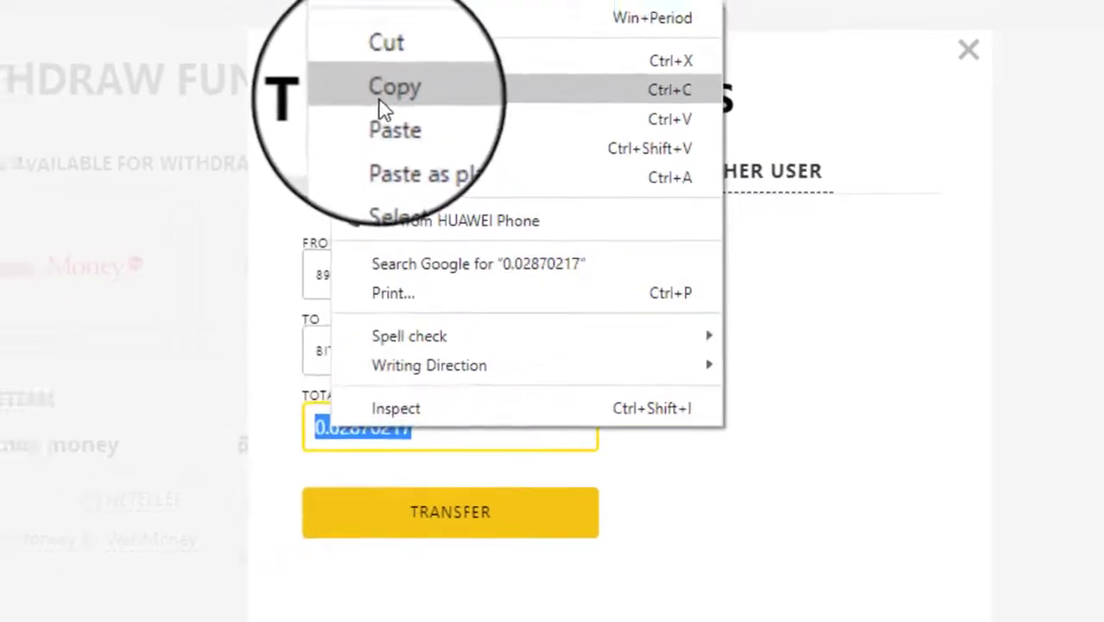
left_click(384, 110)
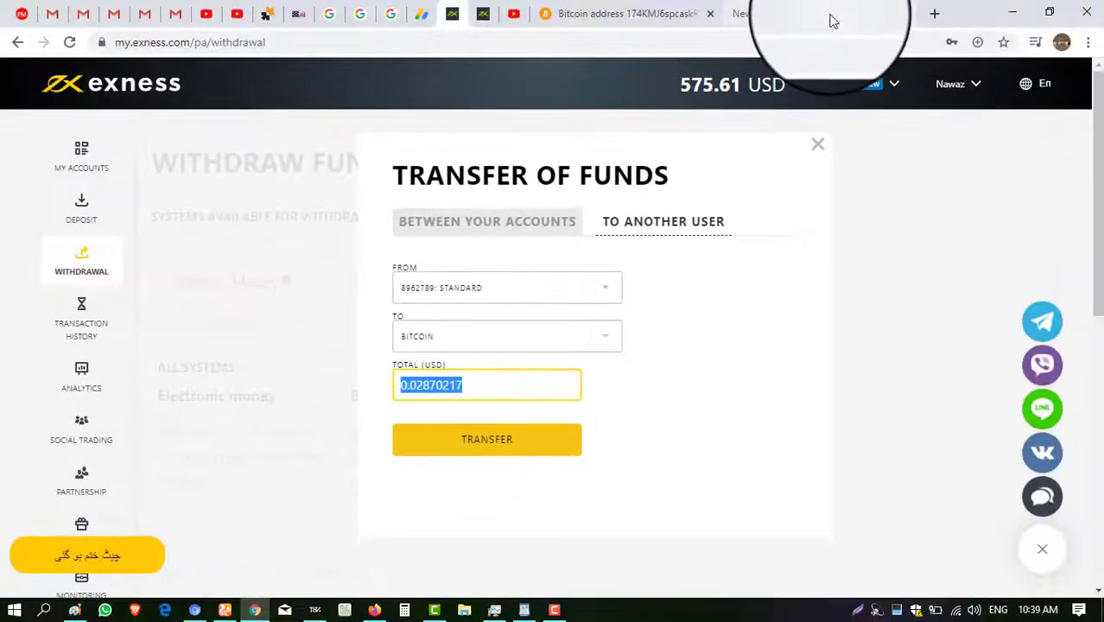
Search Google in the empty browser tab for "btc to usd converter" and convert 0.02870217 Bitcoin to United States Dollars.
left_click(831, 18)
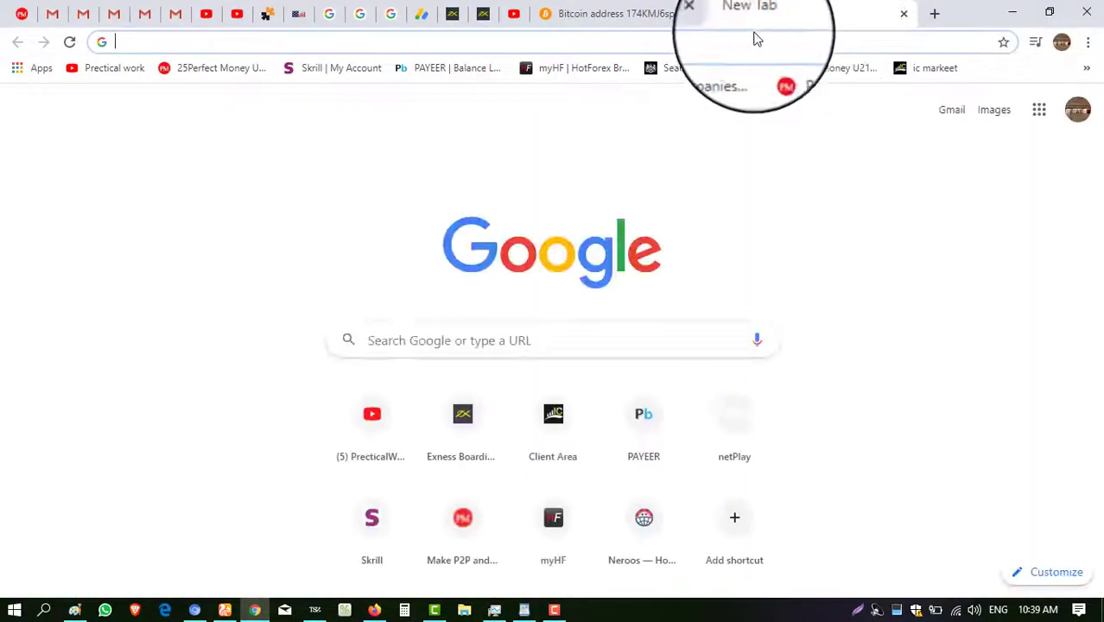
left_click(740, 37)
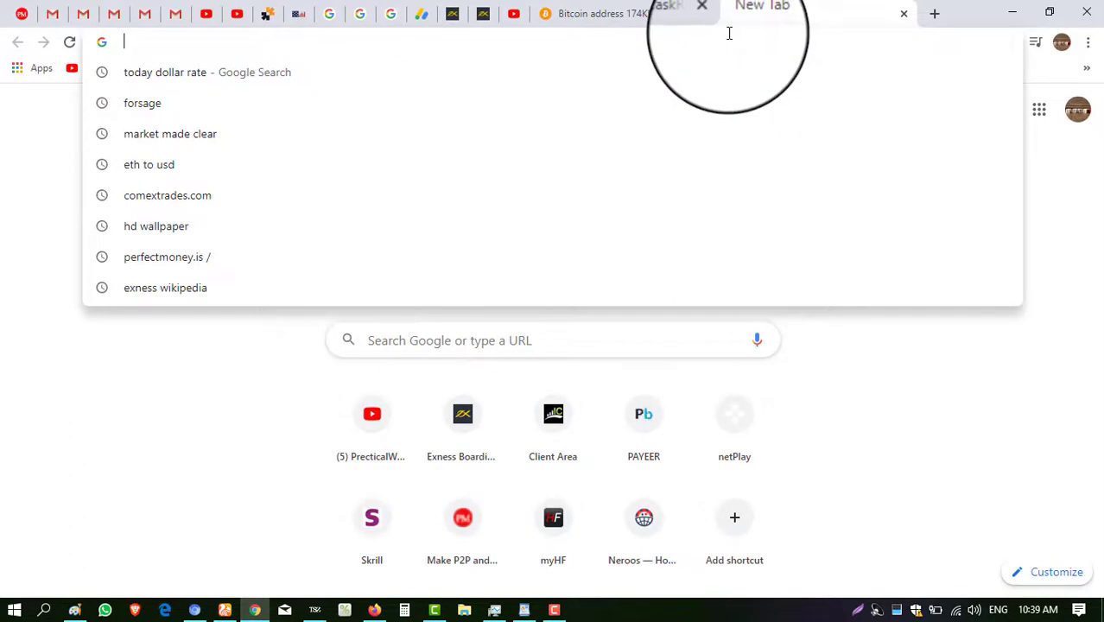
type("btc to usd")
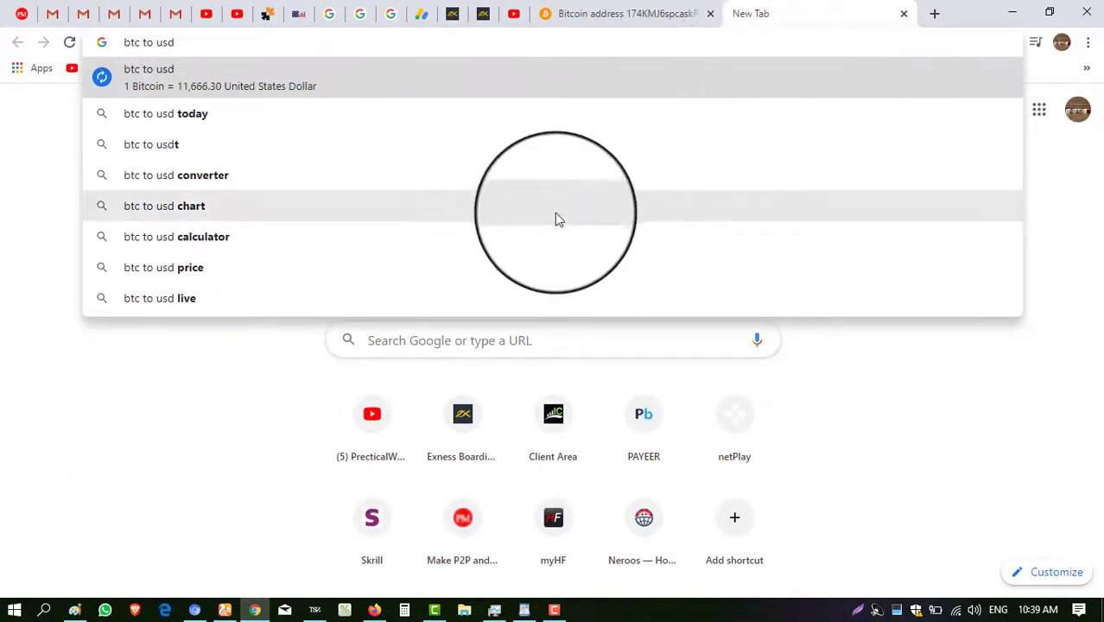
left_click(273, 180)
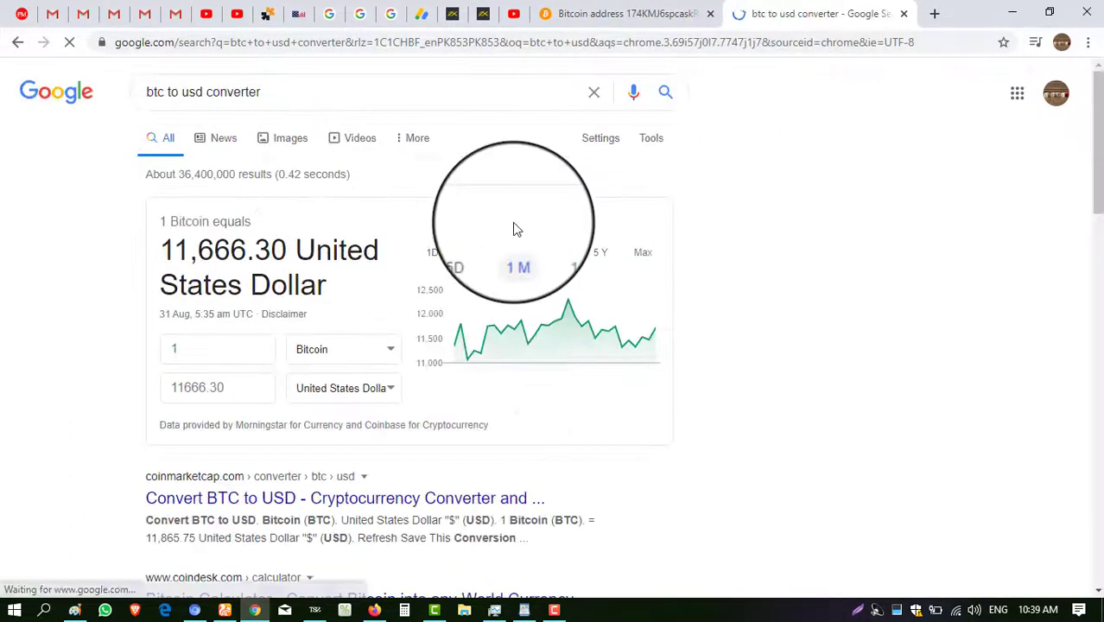
left_click_drag(205, 345, 153, 365)
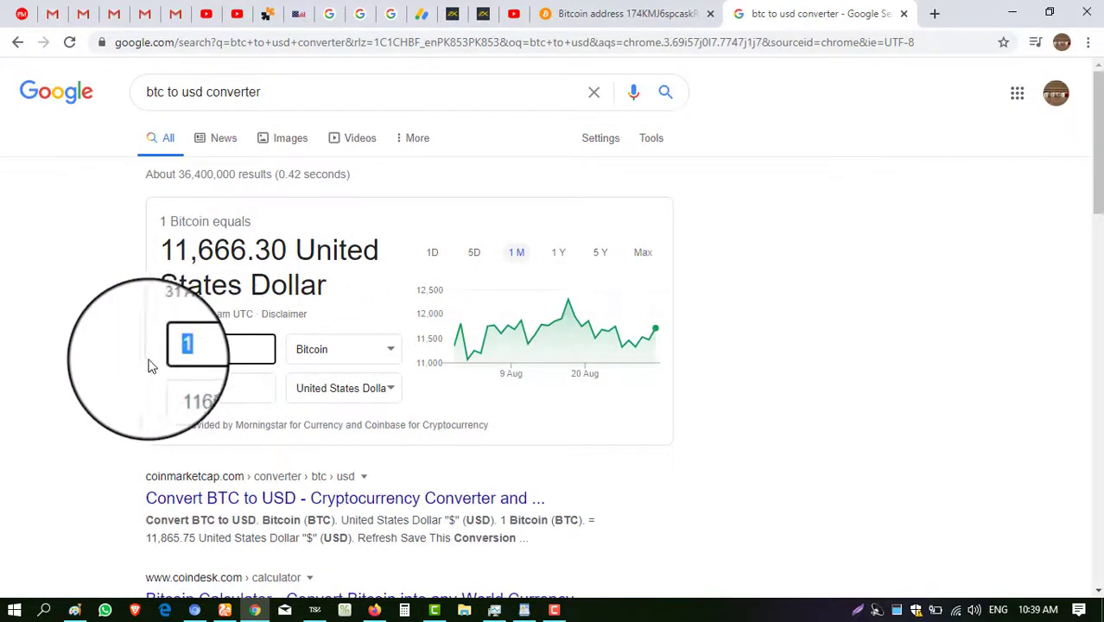
right_click(176, 357)
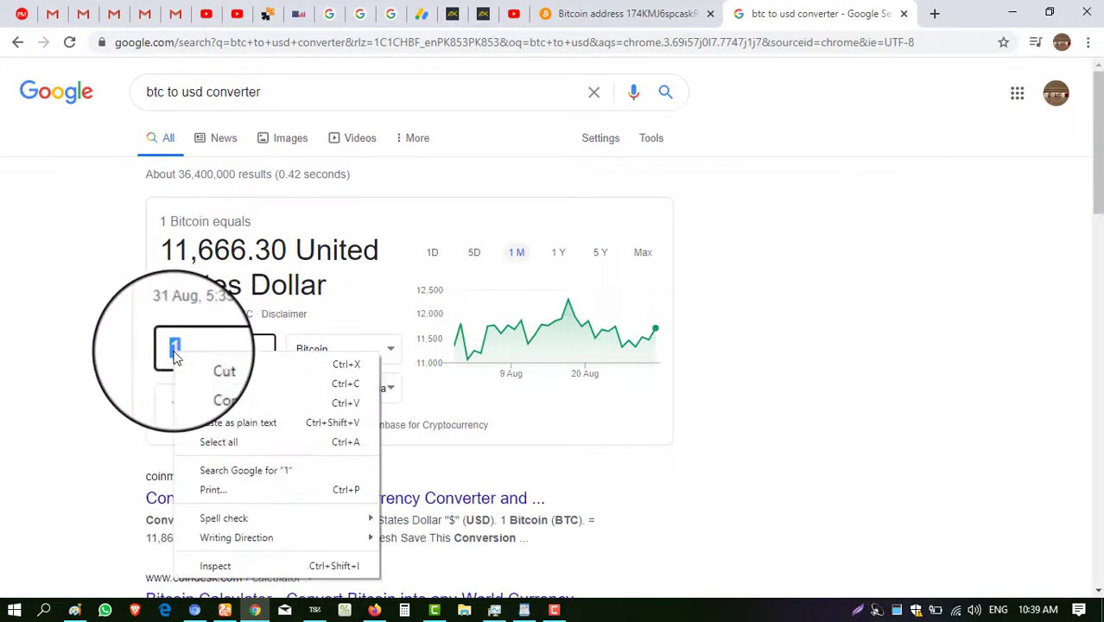
left_click(222, 402)
Examine the dollar equivalent of the bitcoin amount in the converter and select it.
left_click_drag(212, 390, 169, 395)
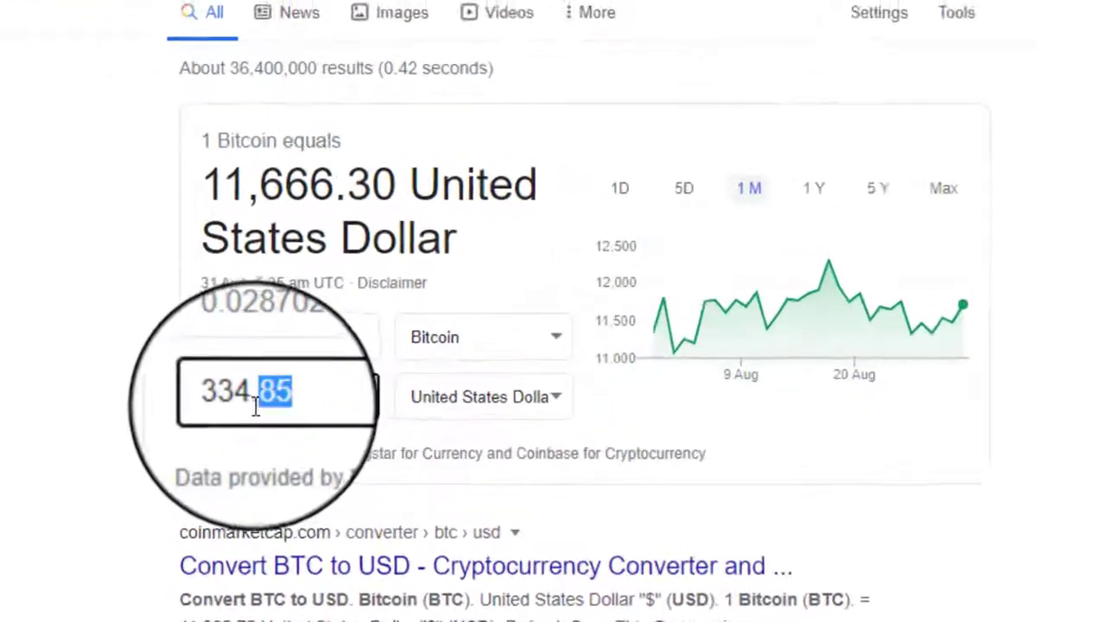
left_click(259, 398)
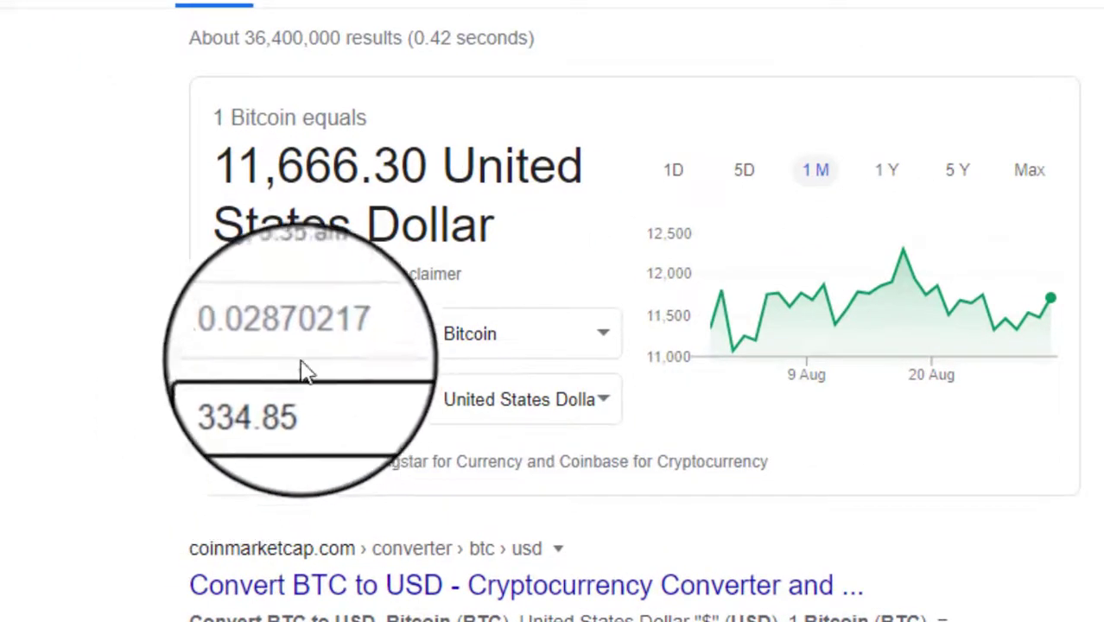
left_click_drag(246, 337, 341, 332)
left_click(315, 399)
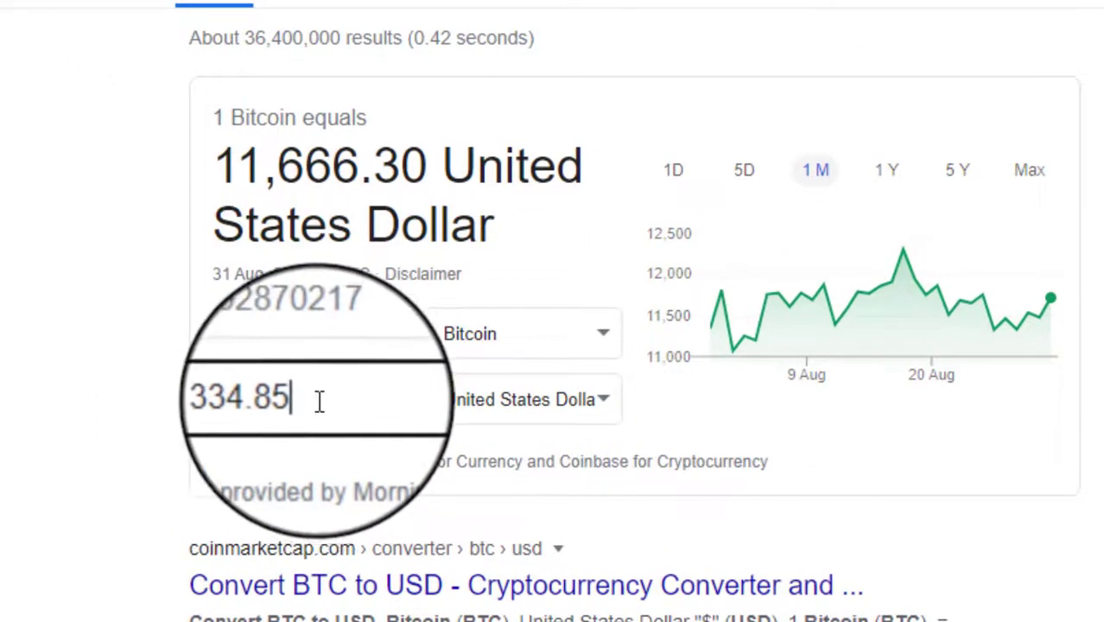
left_click_drag(316, 399, 229, 407)
left_click(273, 415)
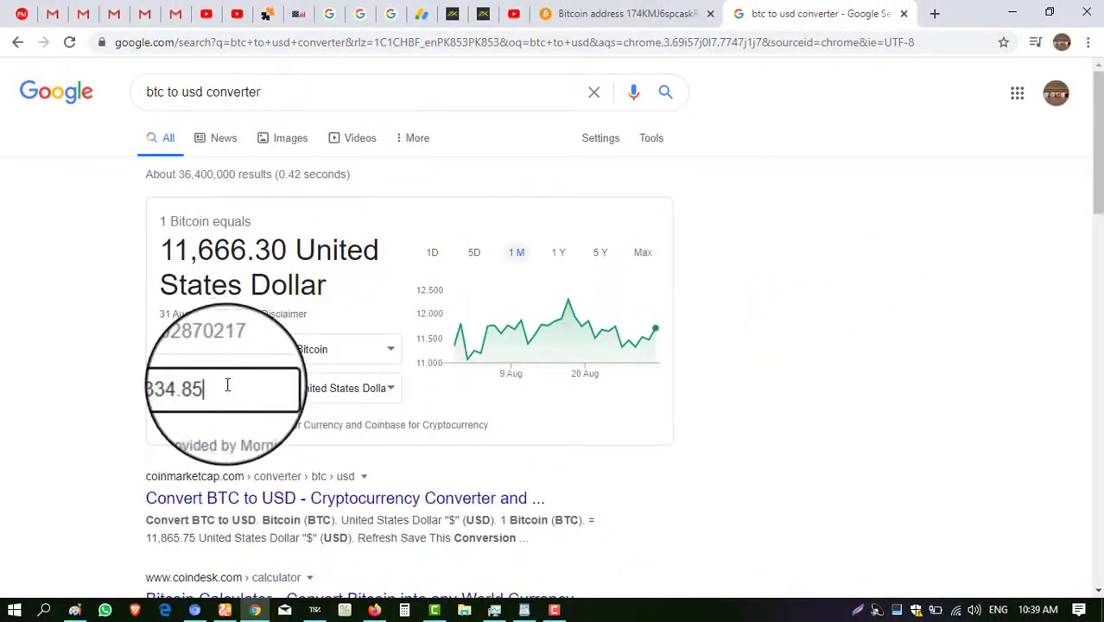
left_click_drag(227, 388, 171, 388)
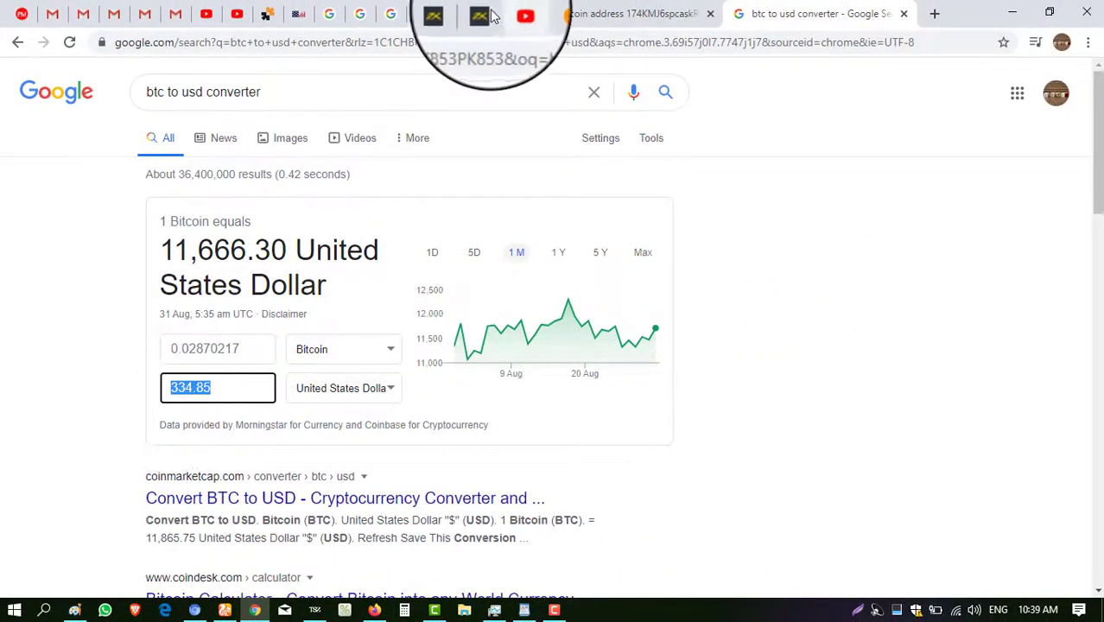
Return to the Exness transfer form, set the total to 330 USD and submit the transfer.
left_click(462, 17)
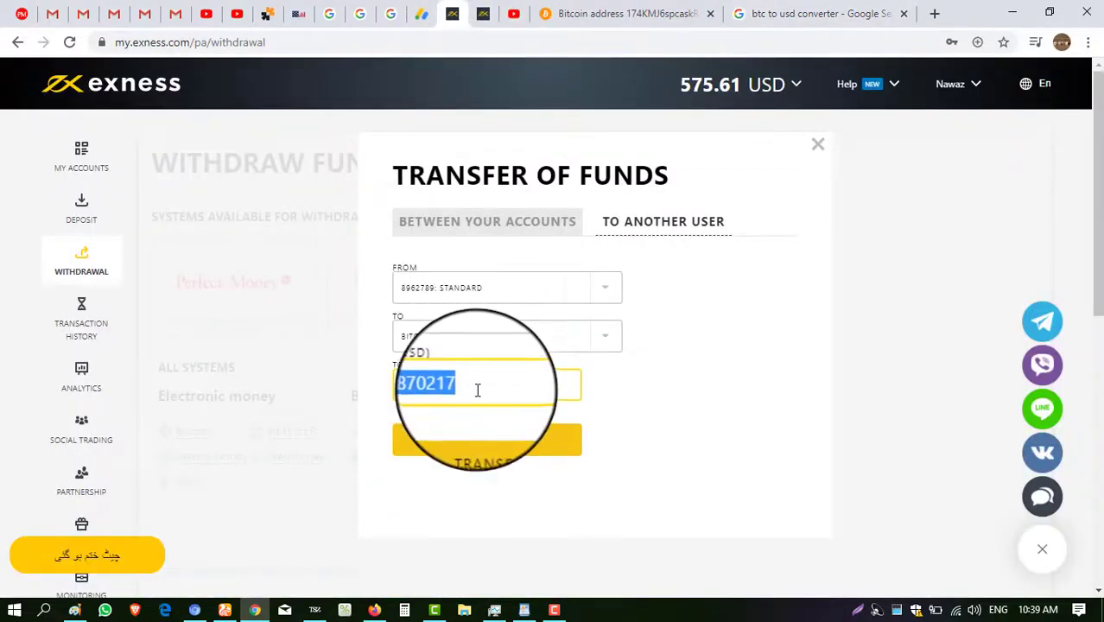
left_click_drag(476, 388, 394, 394)
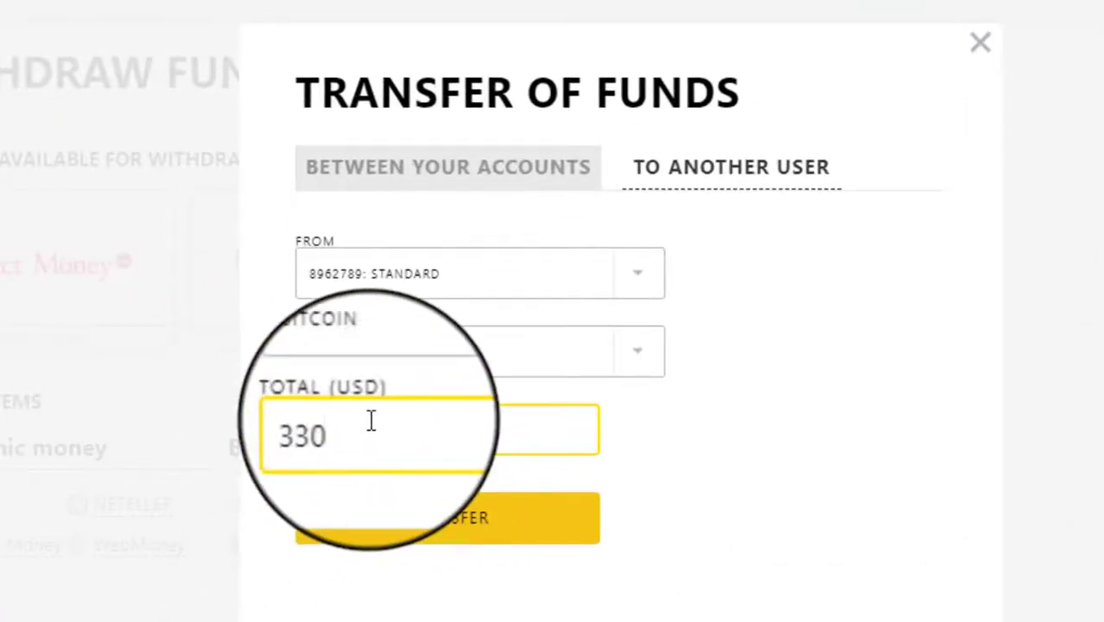
left_click(441, 521)
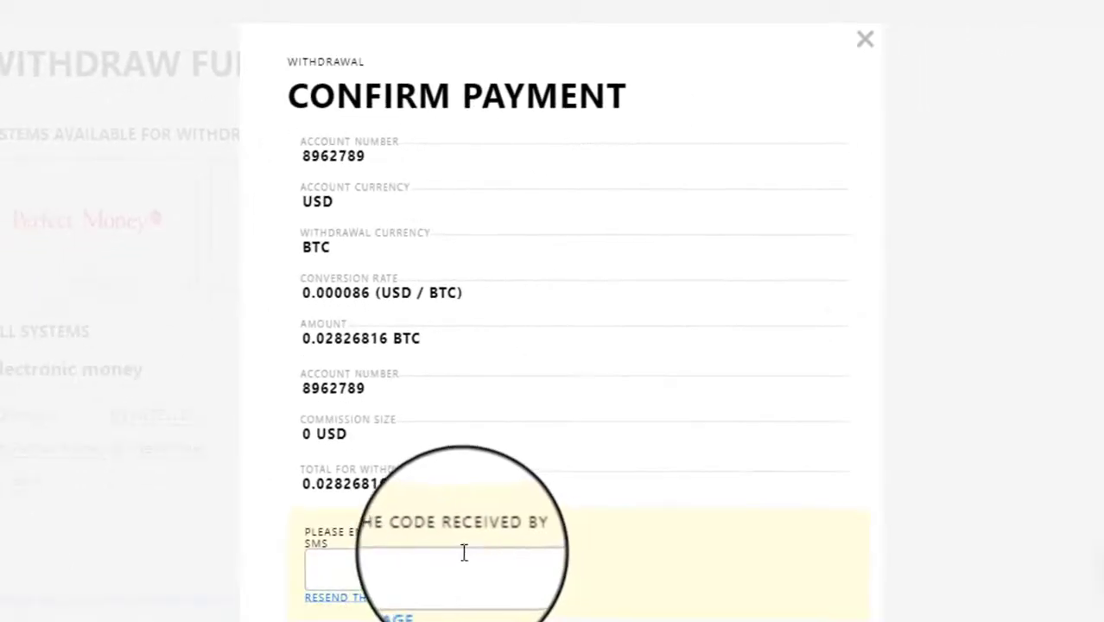
Enter the SMS verification code in the payment confirmation for the transfer to the Bitcoin wallet.
left_click(464, 558)
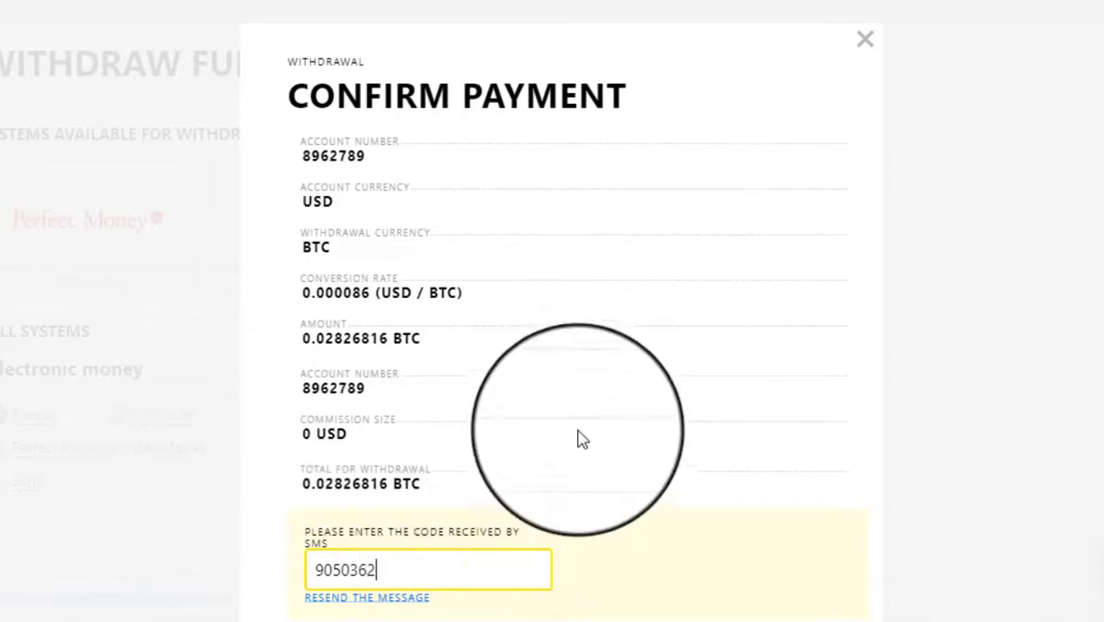
scroll(577, 438, "down", 5)
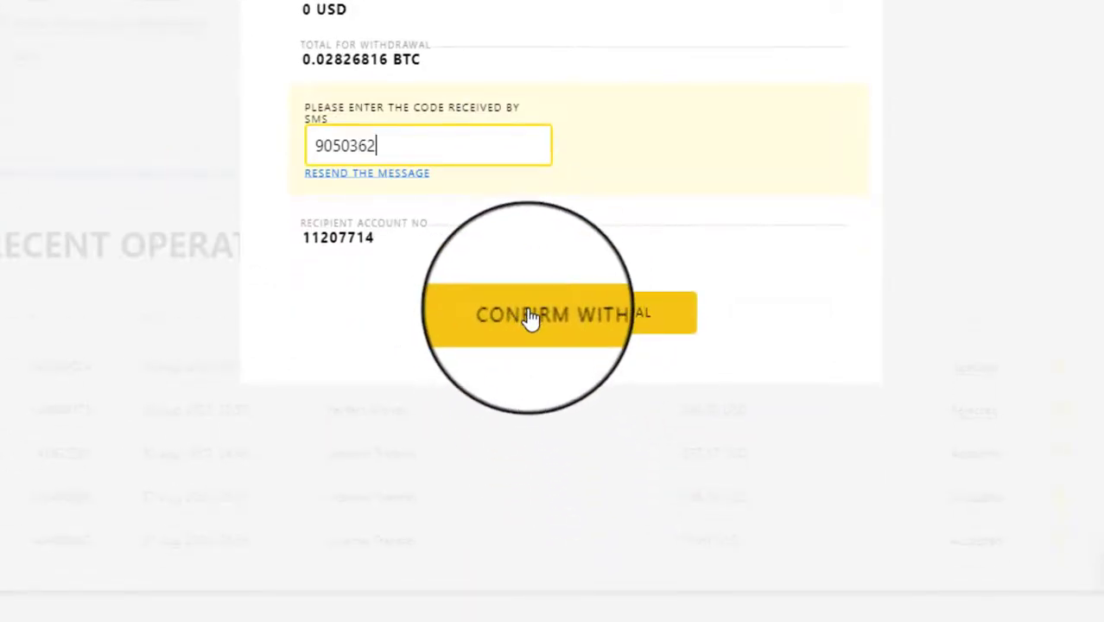
scroll(518, 294, "up", 4)
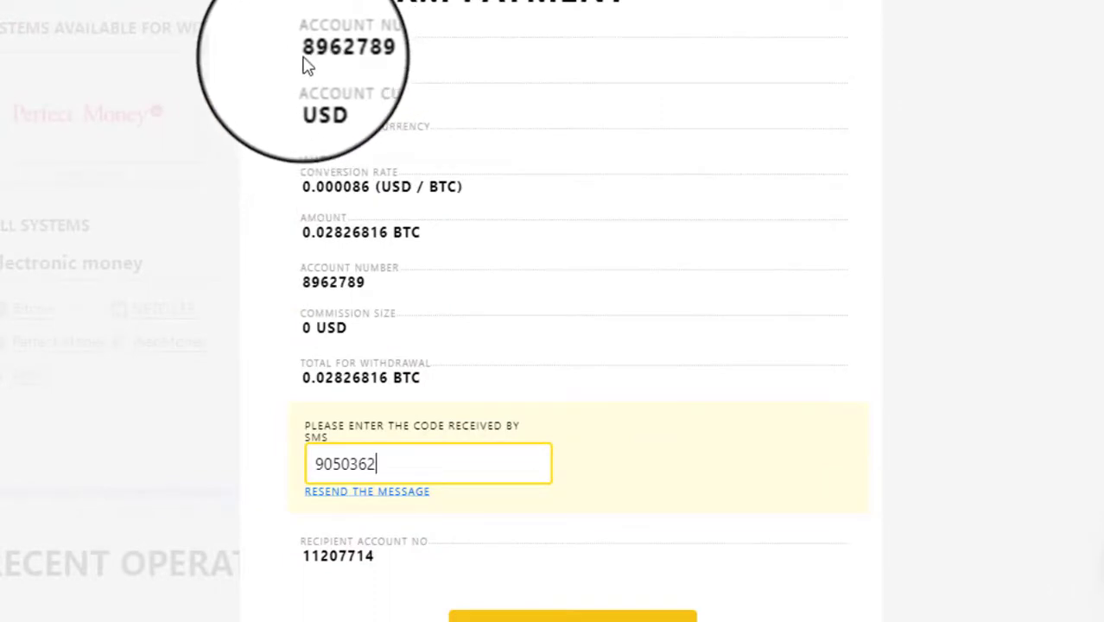
Review the account number, withdrawal currency, amount and conversion rate, confirm the internal transfer and dismiss the completion message.
left_click_drag(303, 50, 387, 49)
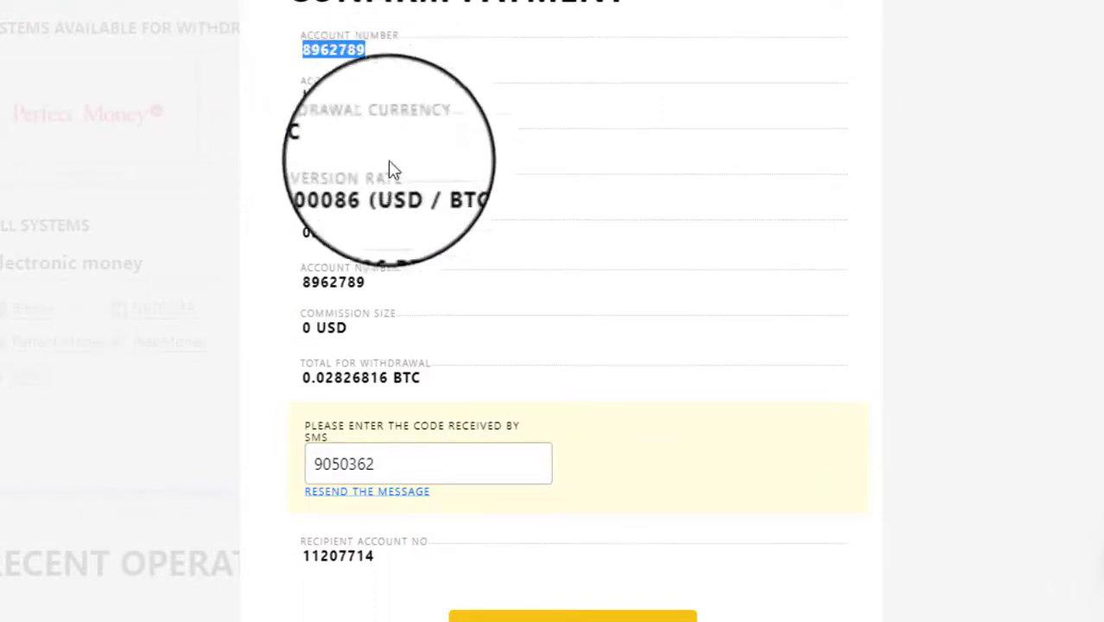
double_click(310, 143)
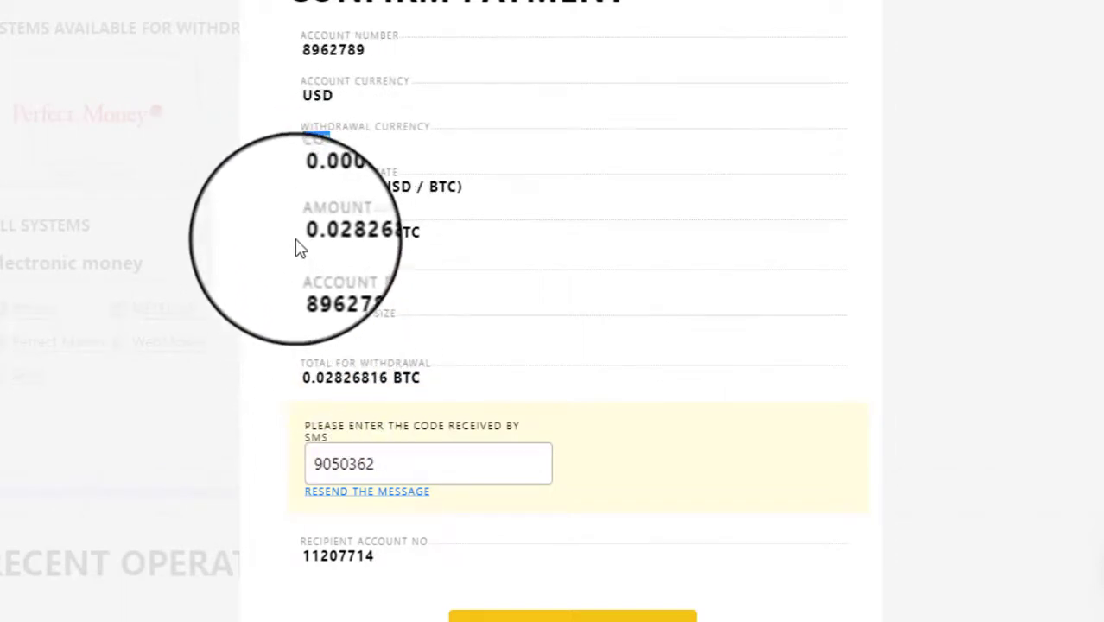
left_click_drag(298, 249, 362, 256)
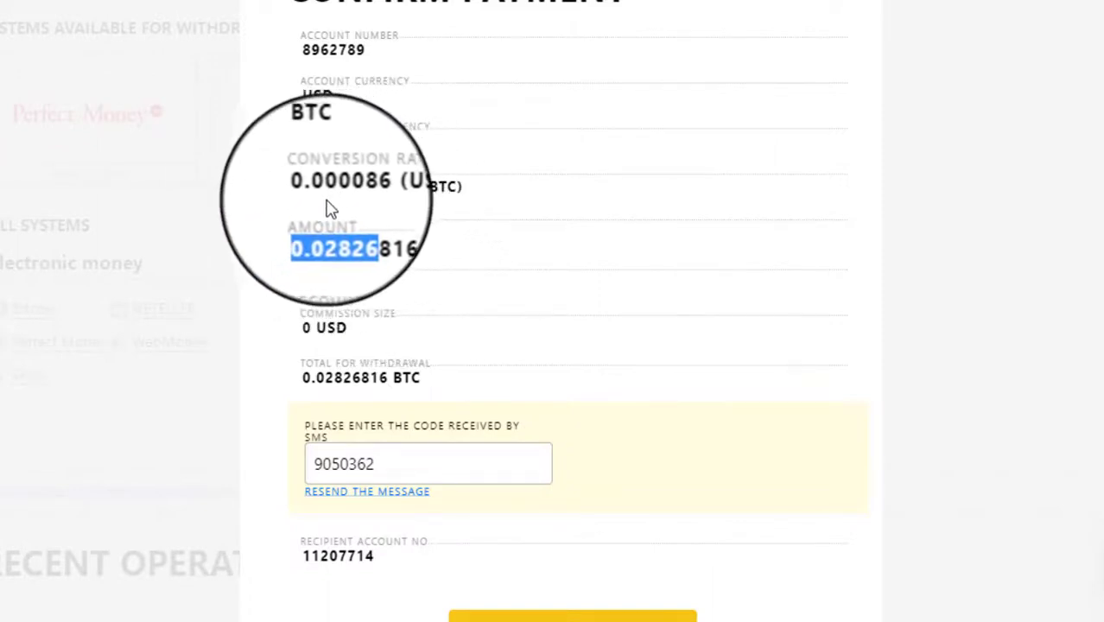
left_click_drag(309, 207, 376, 212)
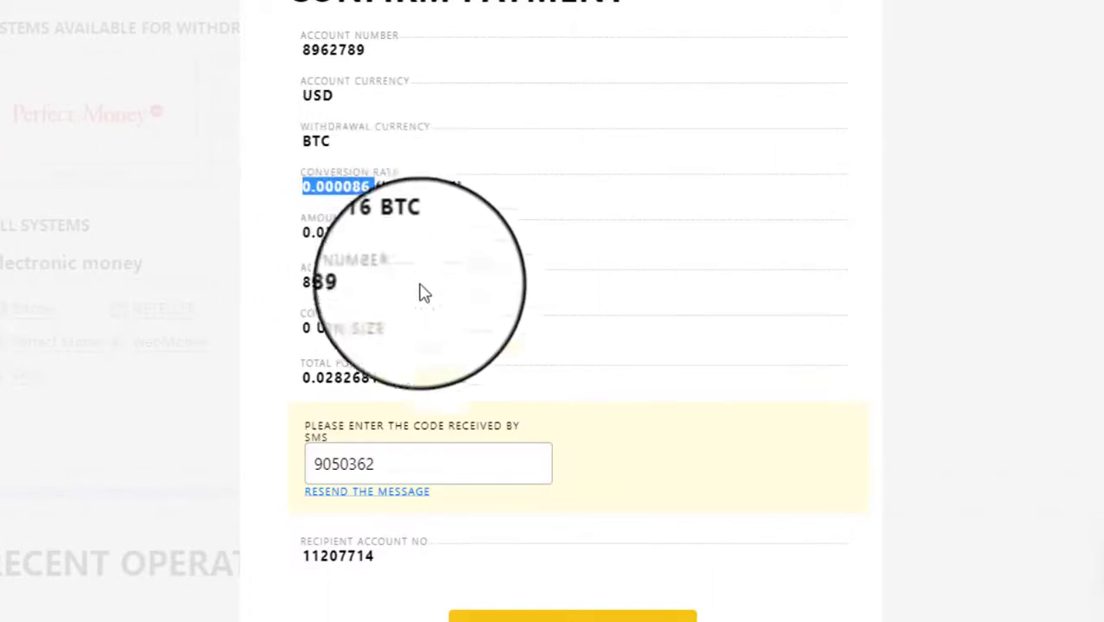
scroll(409, 396, "down", 2)
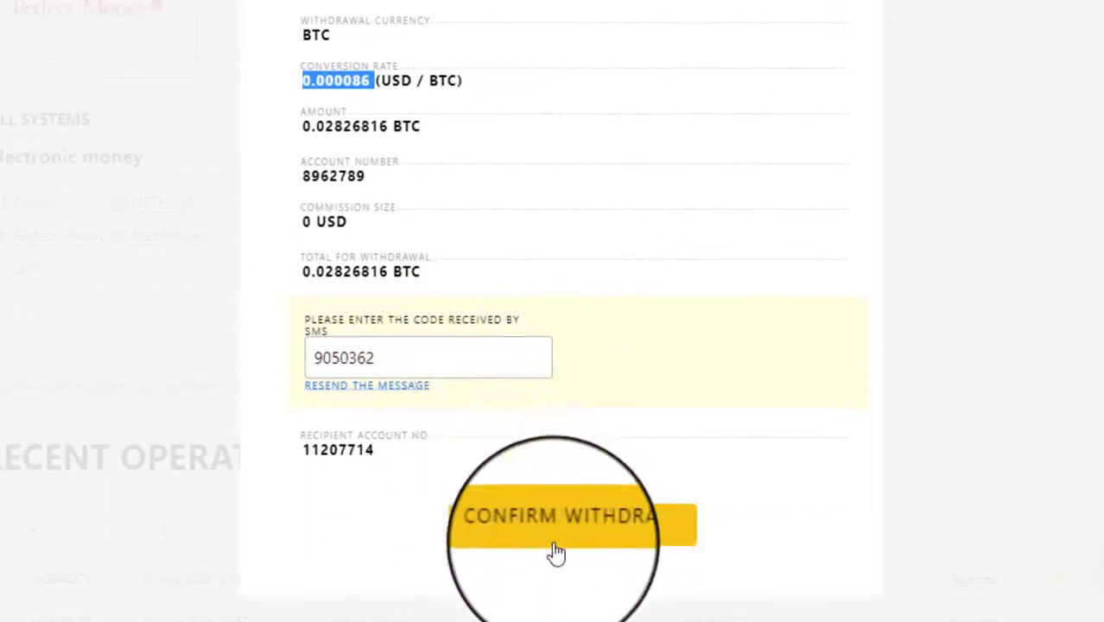
left_click(566, 542)
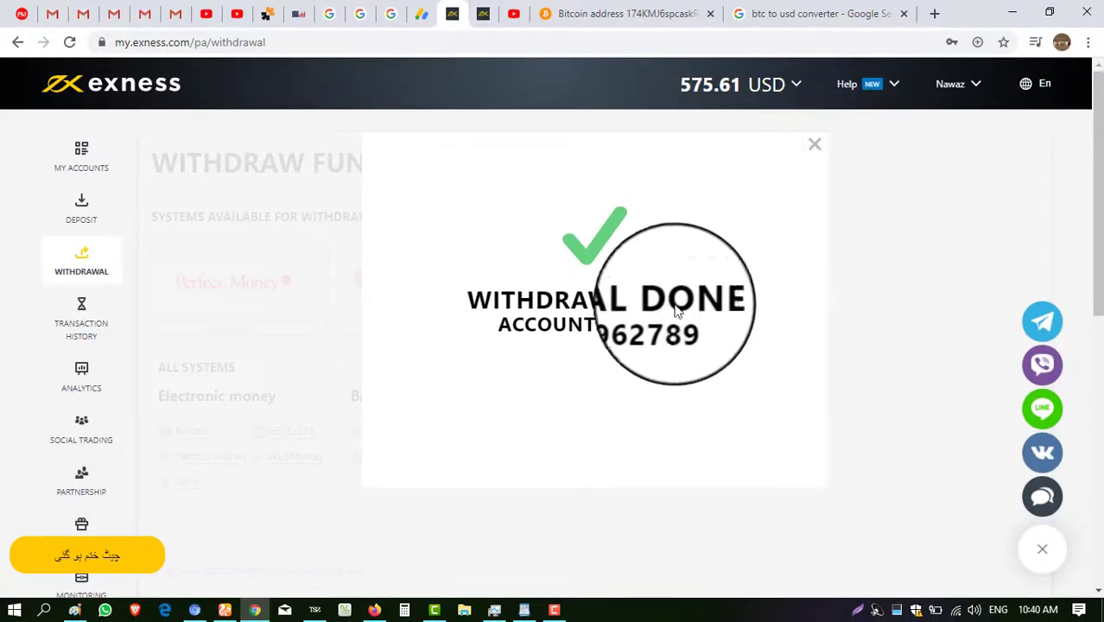
left_click(813, 144)
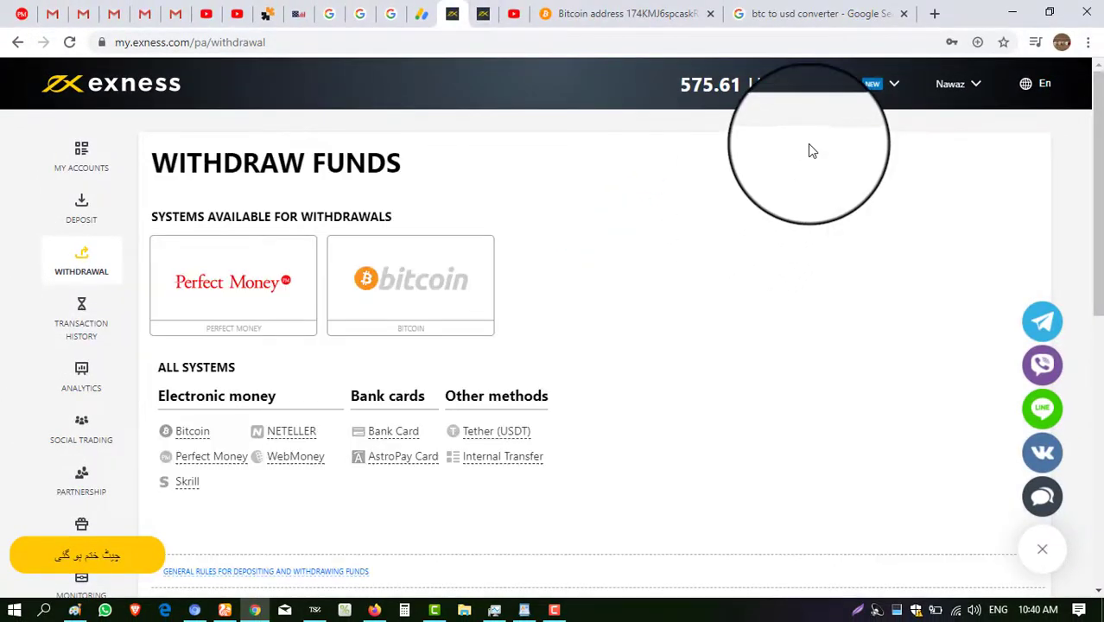
Open the overview of real trading accounts and check the balance of the account the funds were transferred from.
left_click(84, 162)
scroll(357, 338, "down", 3)
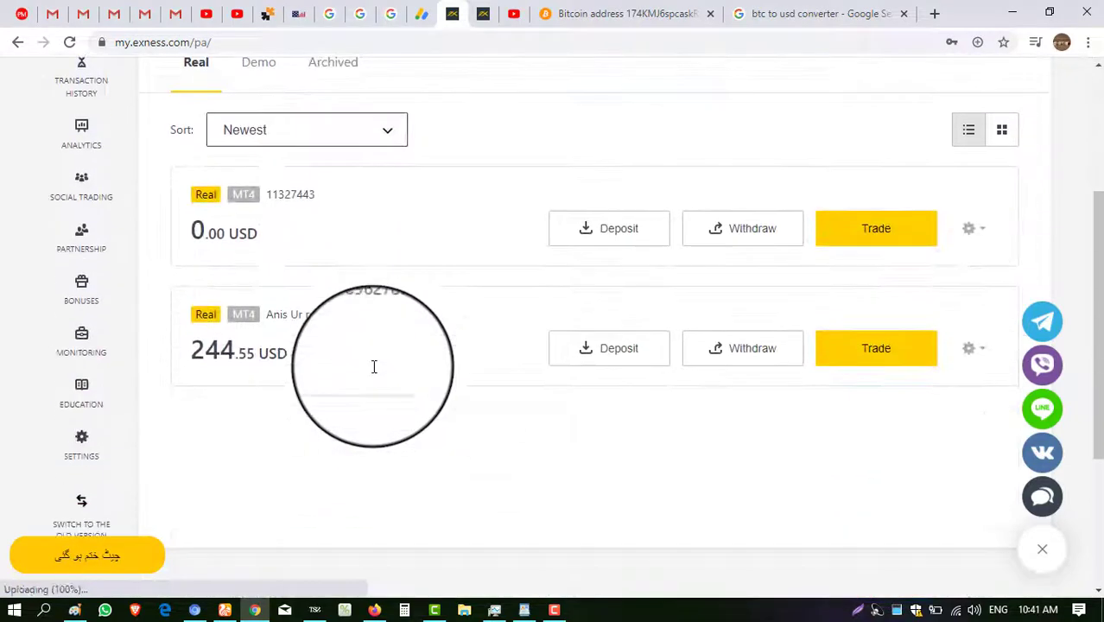
double_click(216, 349)
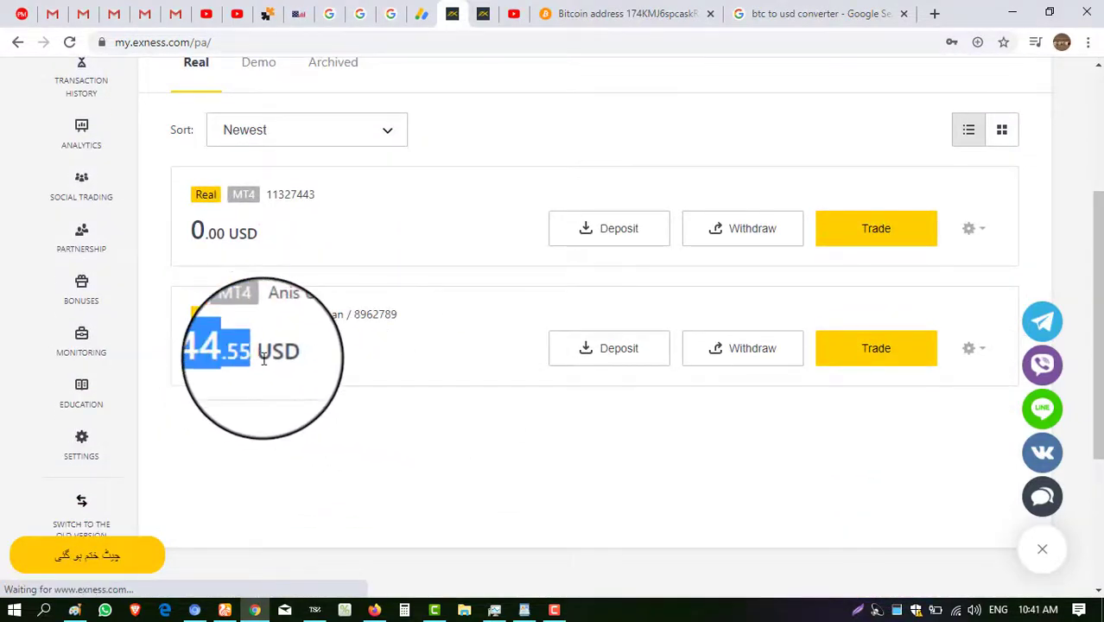
left_click(337, 375)
scroll(410, 363, "up", 2)
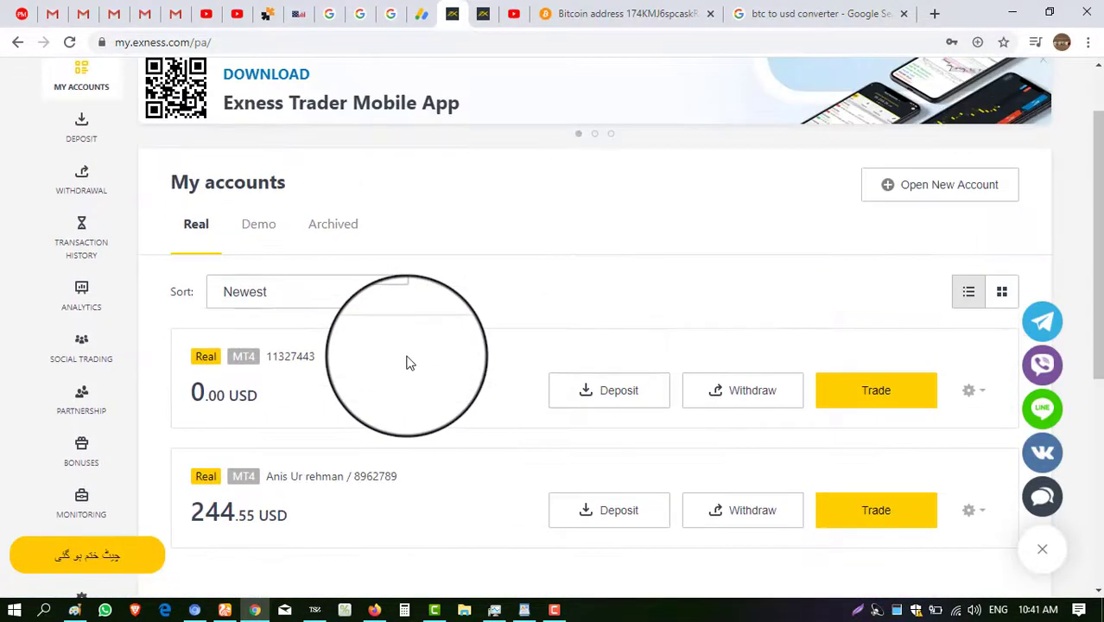
scroll(410, 364, "up", 1)
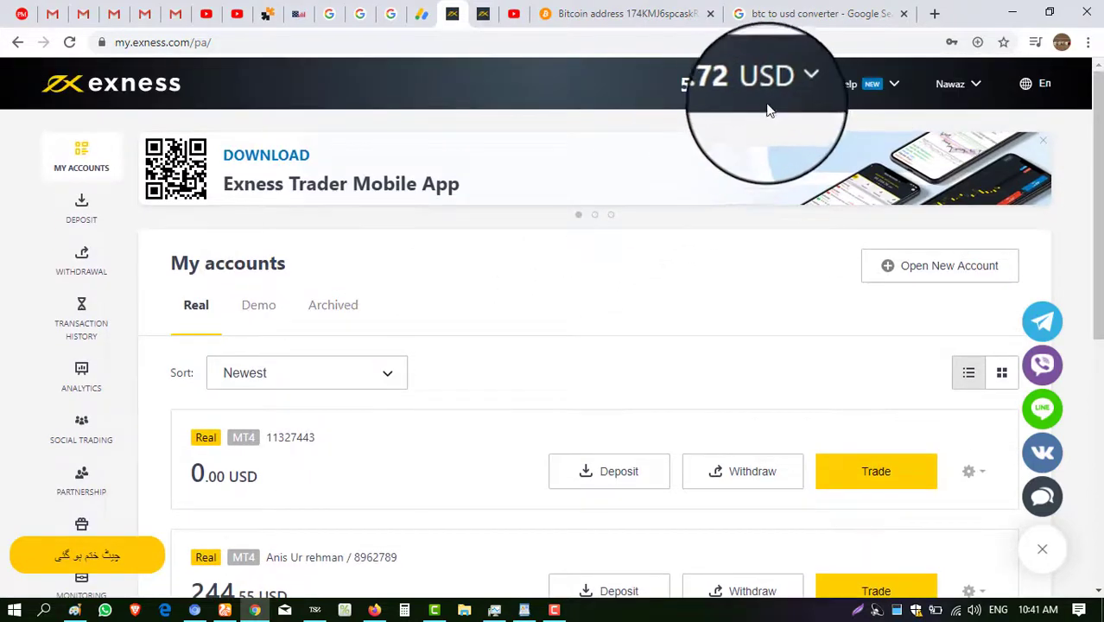
Expand the total balance summary and examine the Bitcoin wallet's BTC balance and its USD equivalent.
left_click(789, 87)
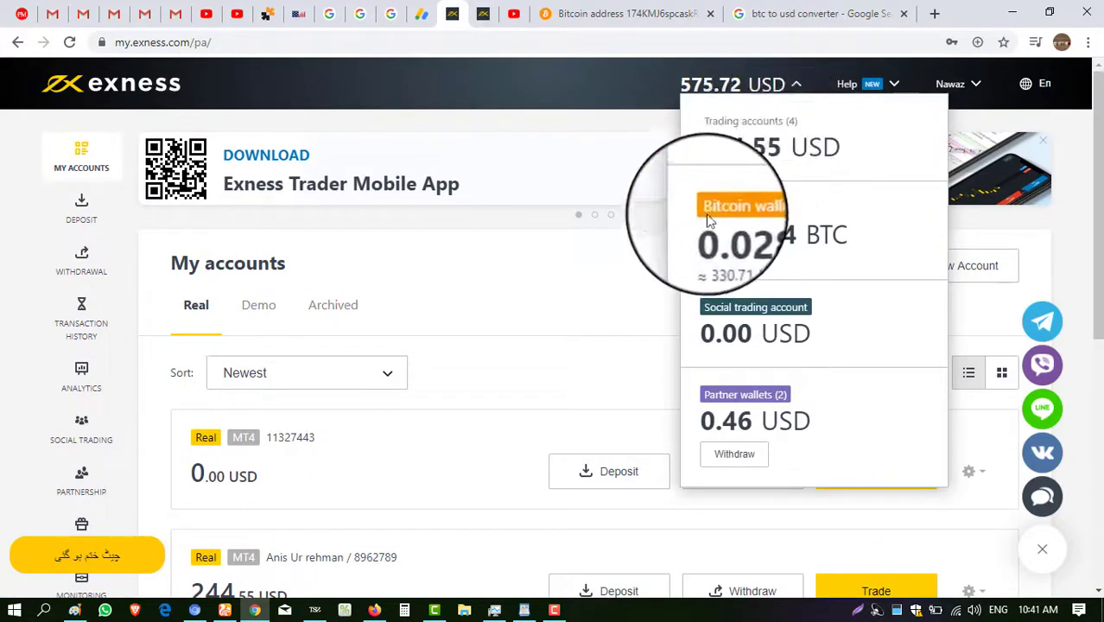
left_click_drag(706, 235, 788, 238)
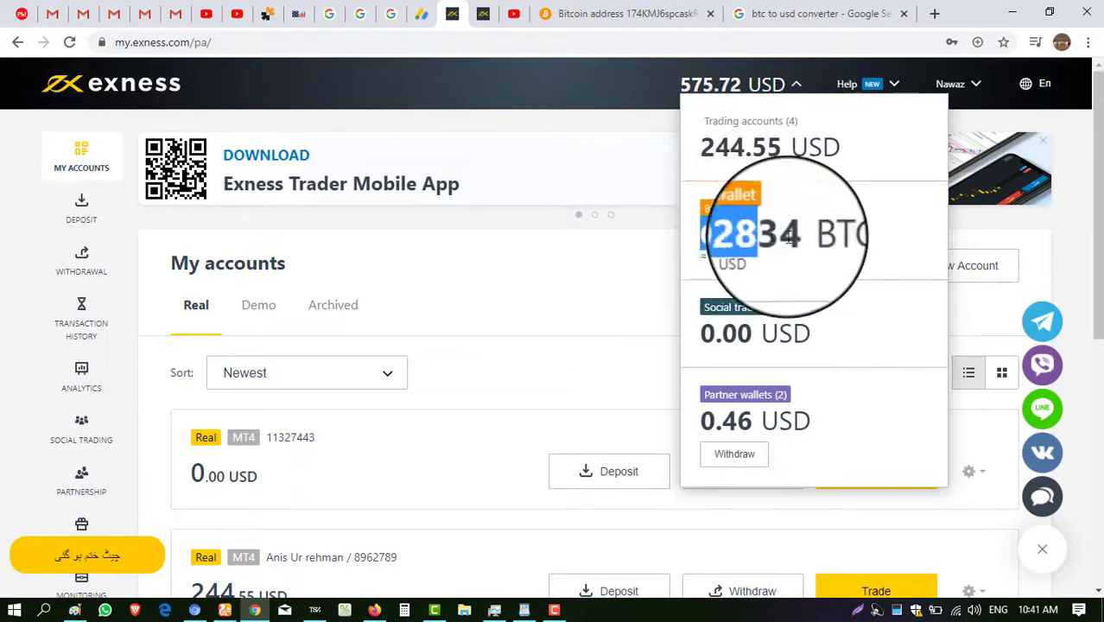
left_click(734, 263)
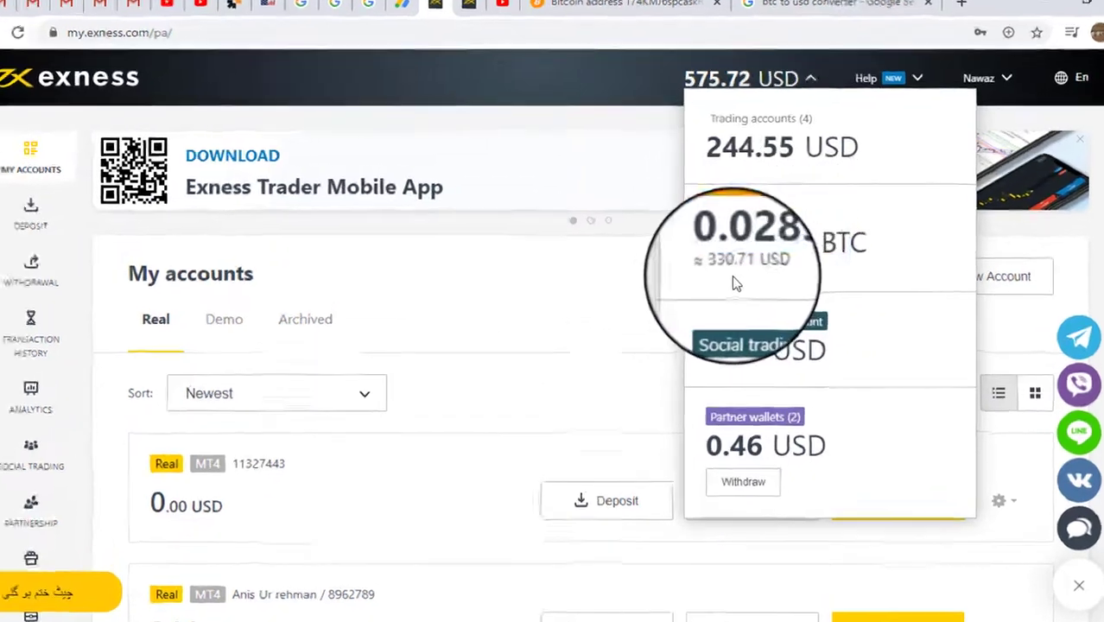
left_click_drag(748, 317, 793, 328)
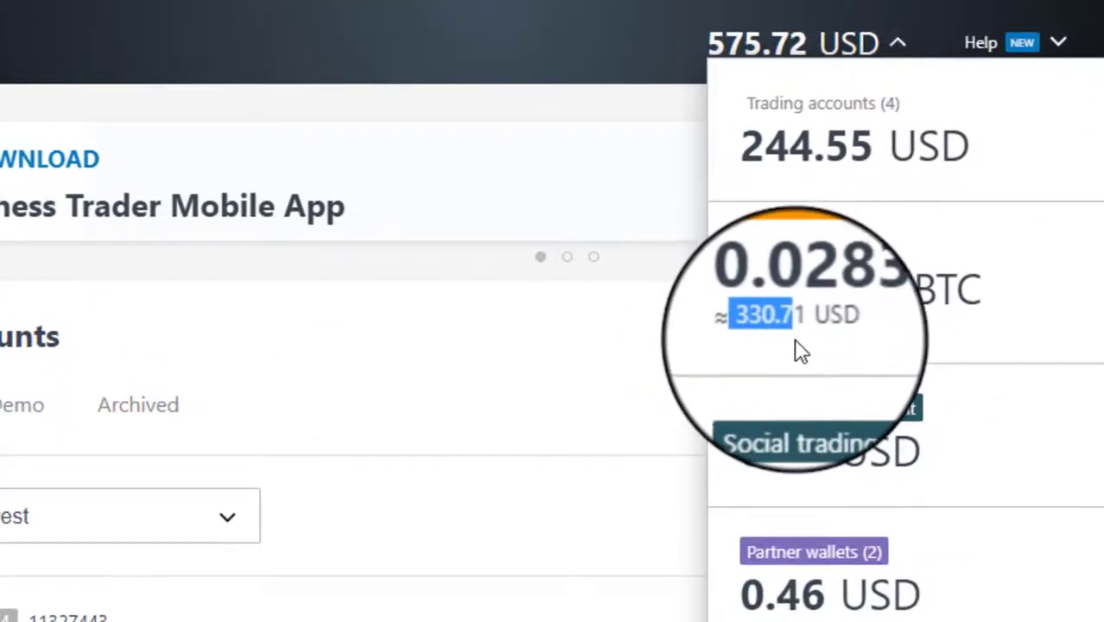
left_click(804, 350)
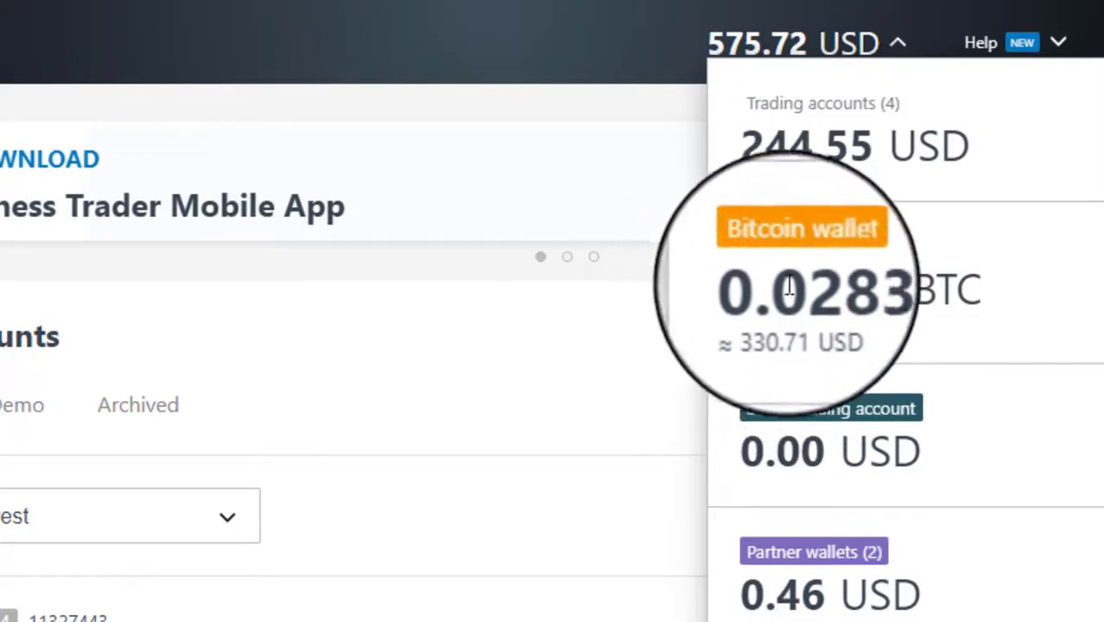
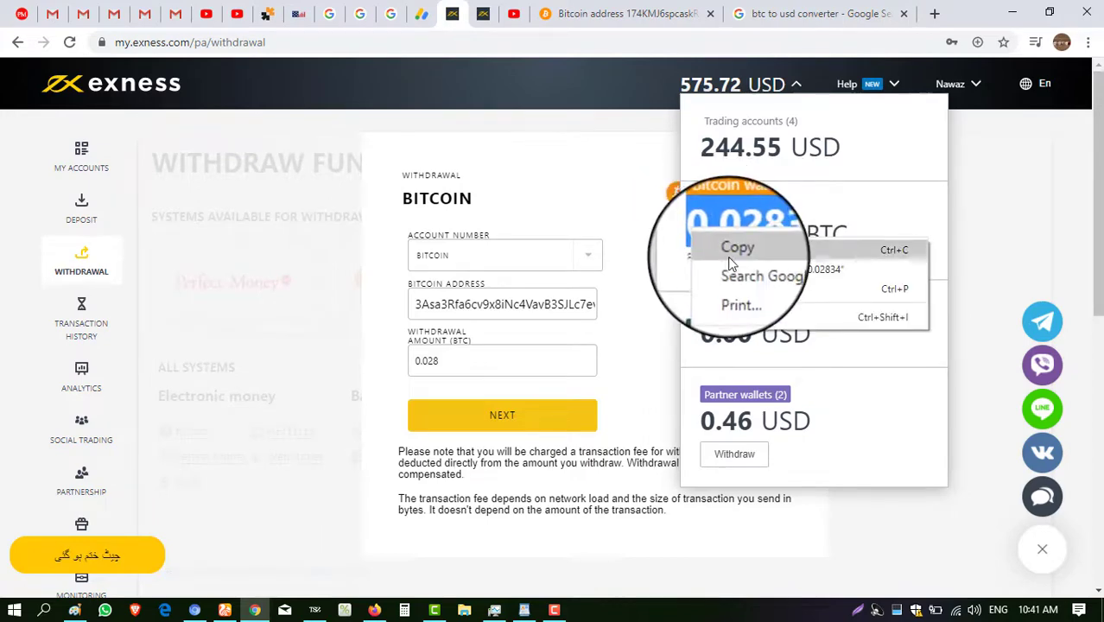
Copy the Bitcoin wallet balance and set the Bitcoin withdrawal amount to 0.02834 BTC.
left_click(710, 256)
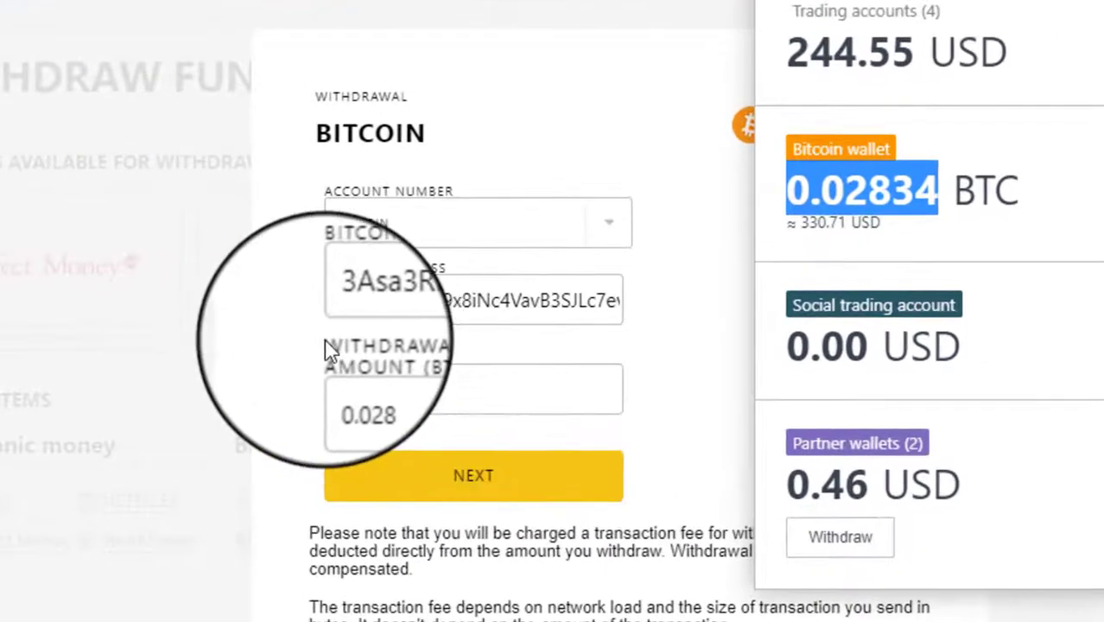
left_click_drag(394, 365, 337, 389)
left_click(387, 389)
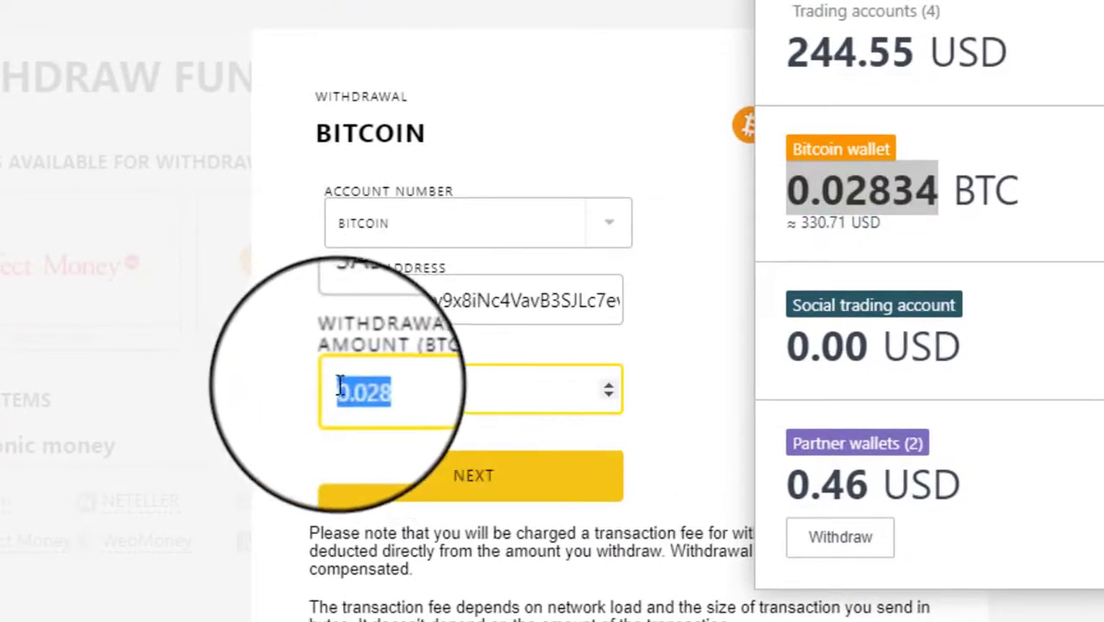
right_click(337, 389)
left_click(423, 460)
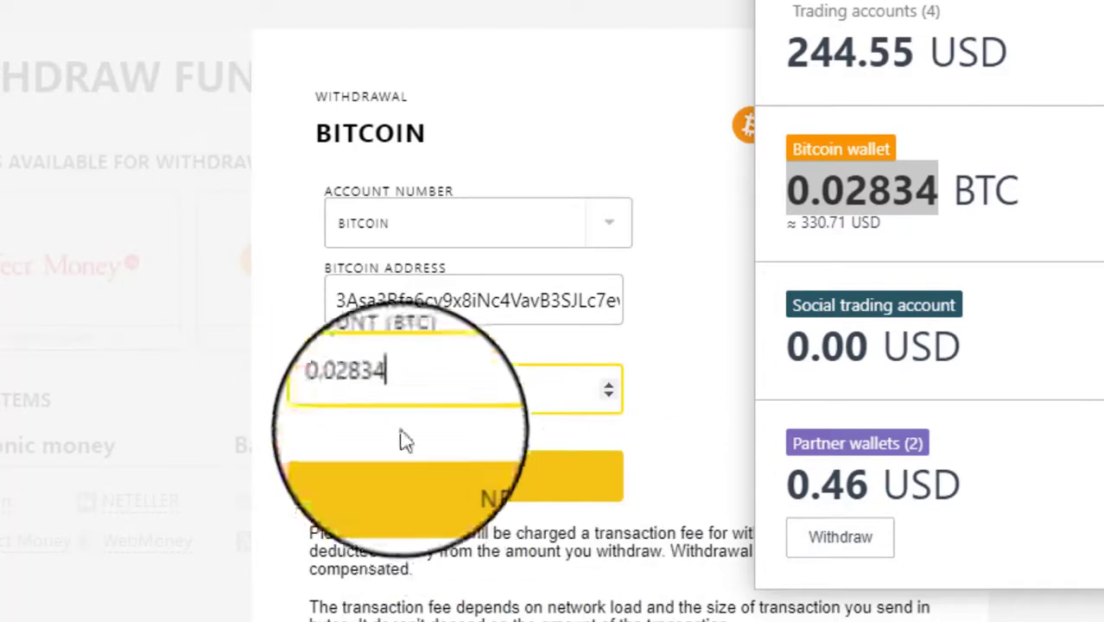
Clear the Bitcoin address in the withdrawal form, switch to Coinbase in Firefox and copy its Bitcoin receiving address.
left_click_drag(432, 301, 503, 300)
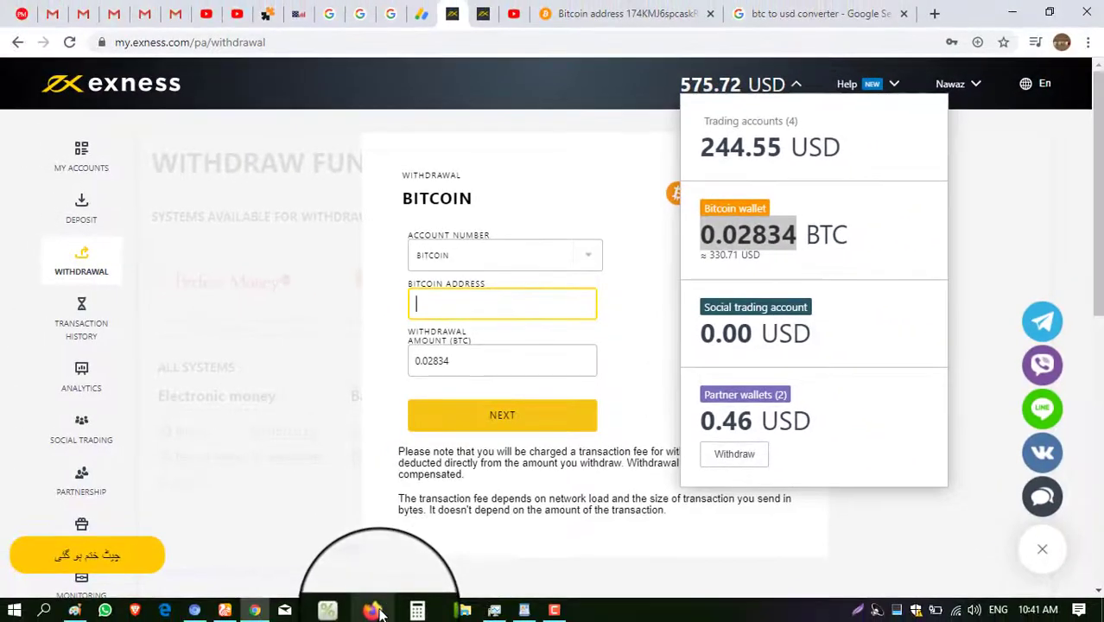
left_click(374, 610)
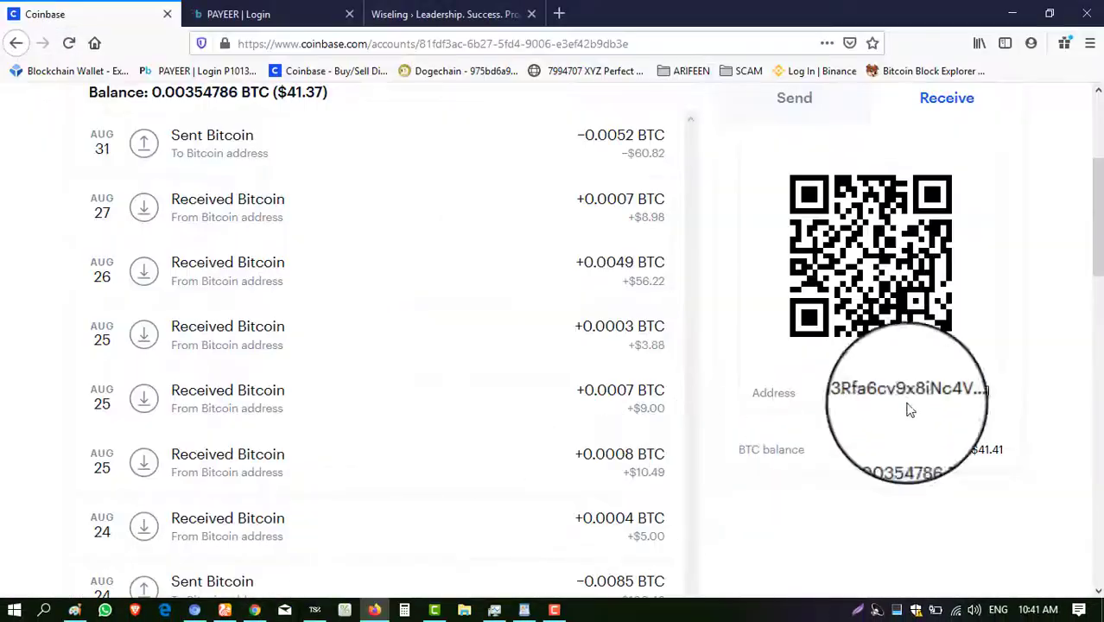
left_click(983, 393)
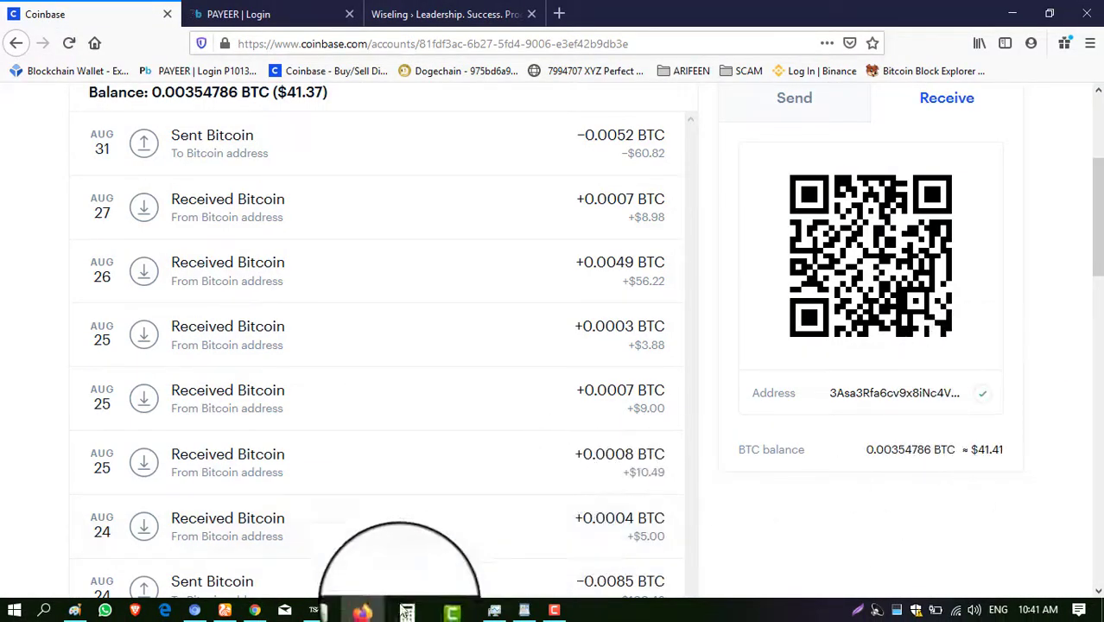
Return to Exness in Chrome, paste the copied address as the Bitcoin withdrawal address and submit the form.
left_click(255, 611)
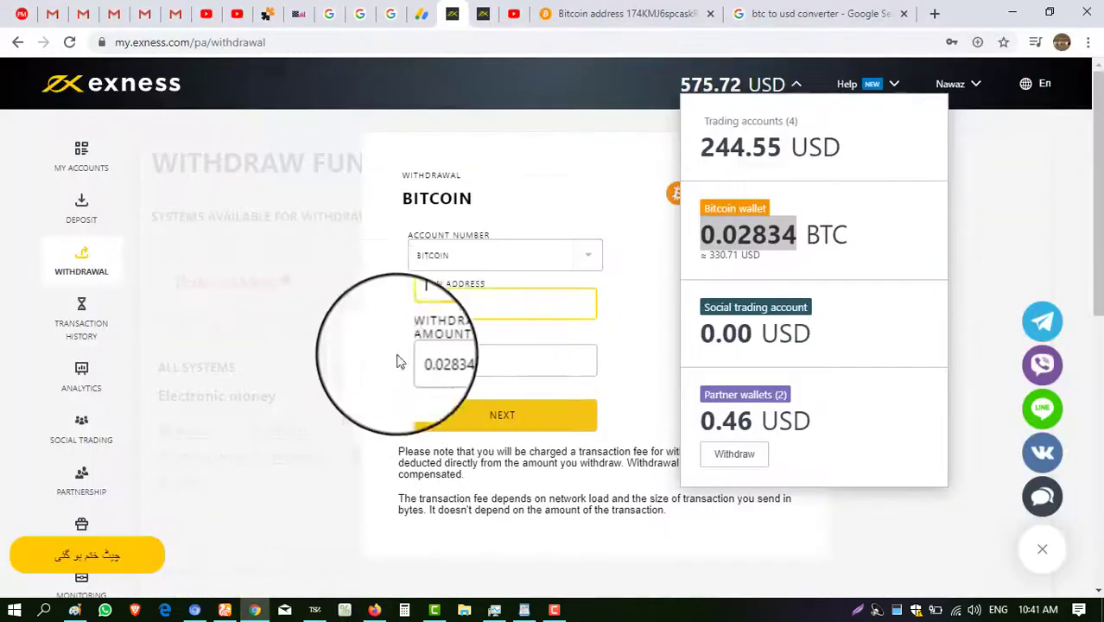
left_click(461, 300)
right_click(464, 300)
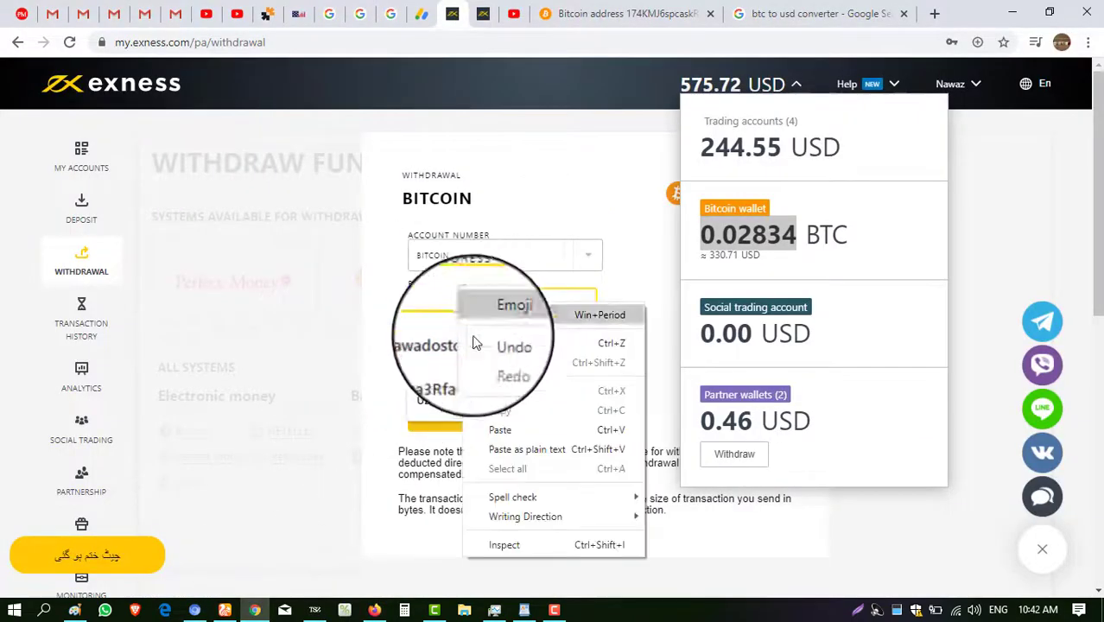
left_click(500, 429)
left_click_drag(464, 304, 581, 303)
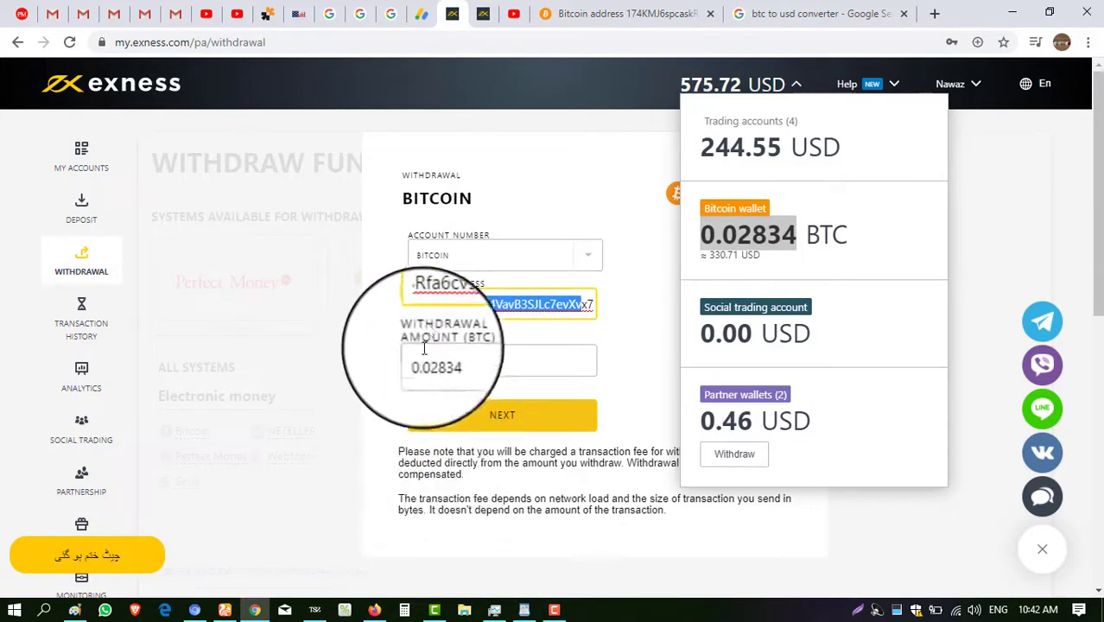
left_click(441, 307)
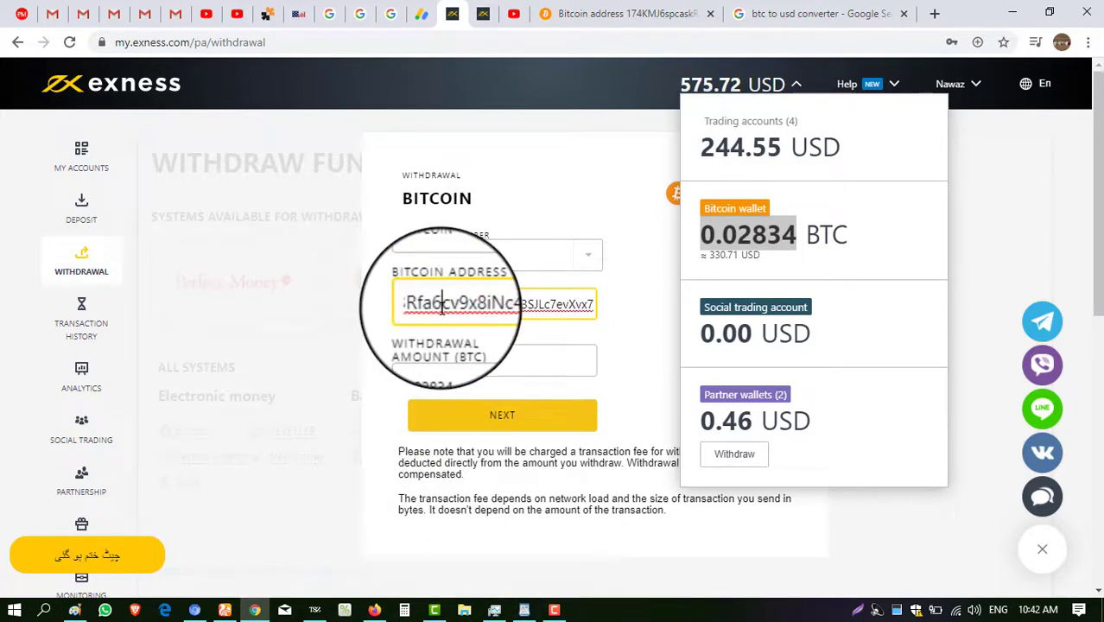
left_click(489, 416)
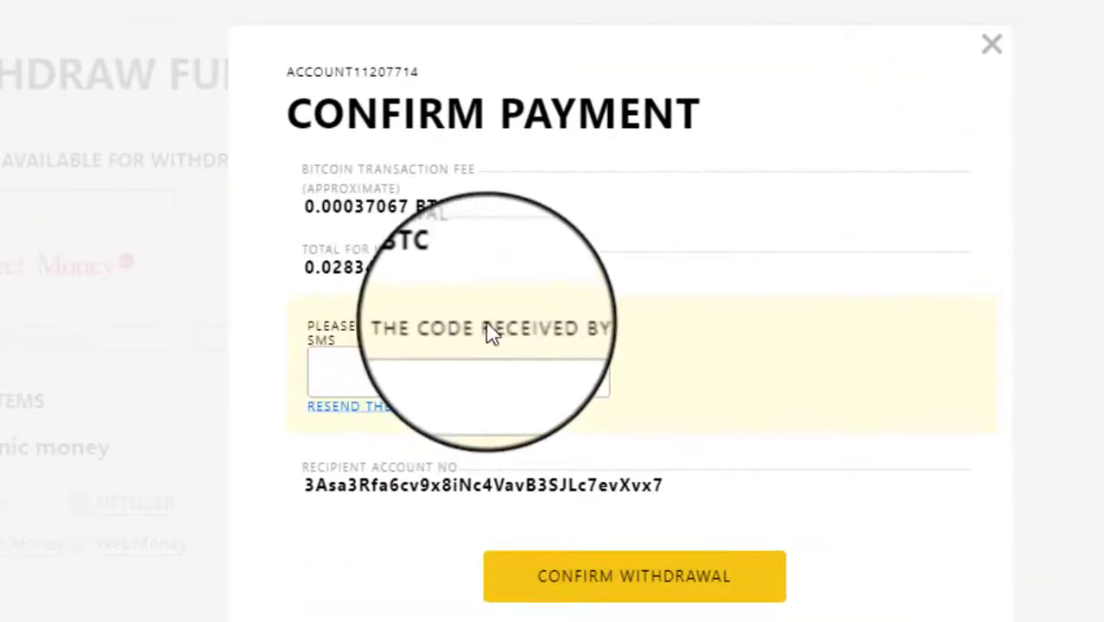
Enter the SMS verification code, check the recipient address, confirm the Bitcoin withdrawal and dismiss the completion message.
left_click(442, 361)
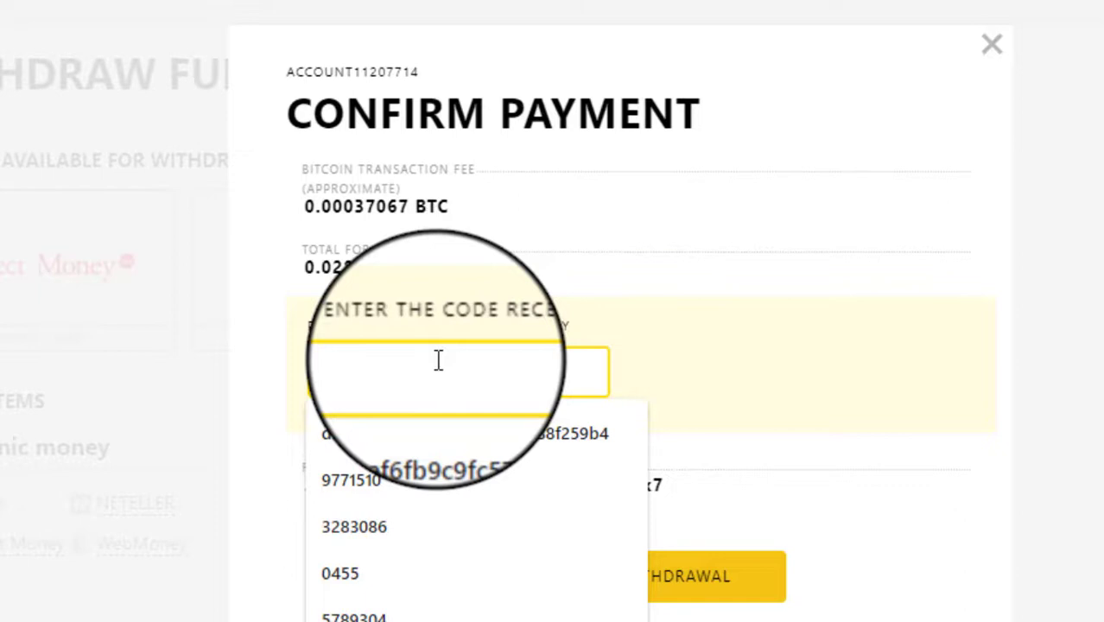
left_click(438, 361)
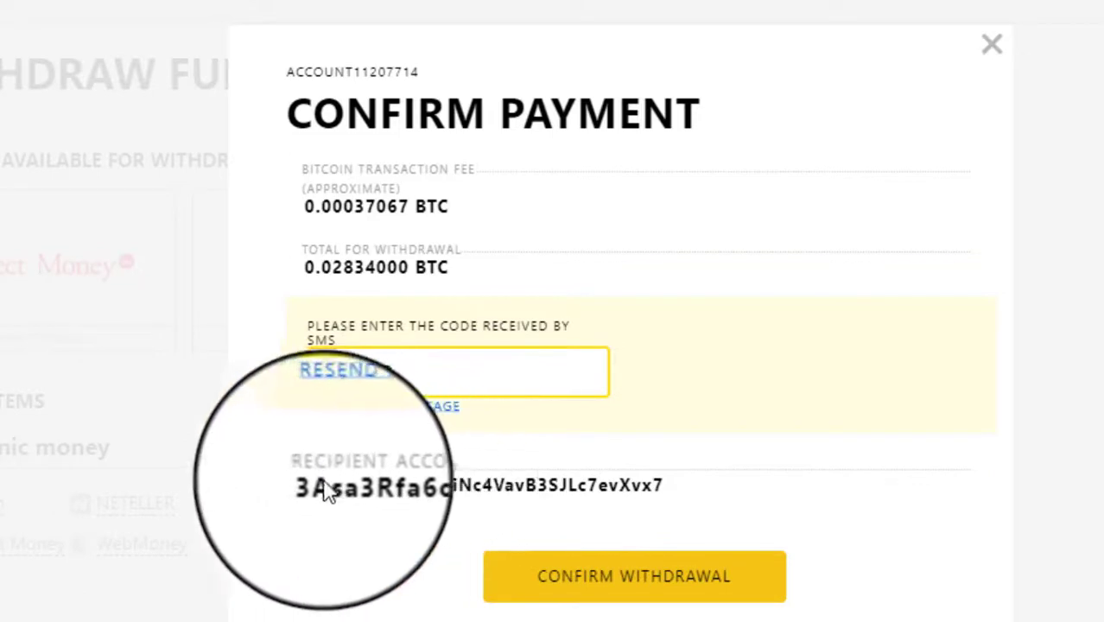
left_click_drag(304, 485, 691, 529)
left_click(707, 518)
left_click(629, 596)
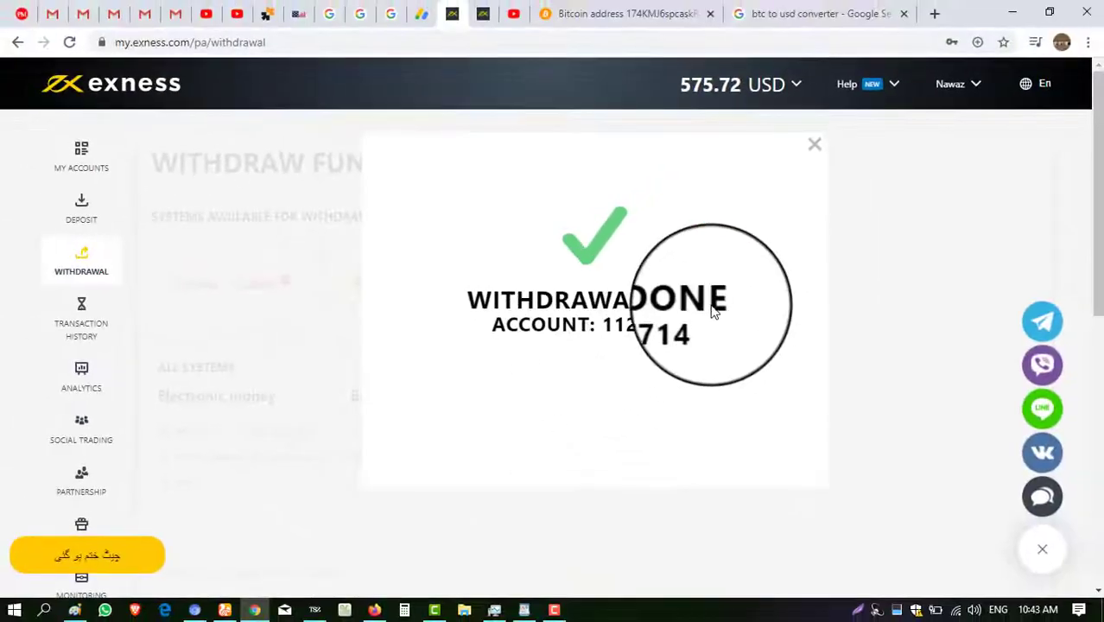
left_click(816, 147)
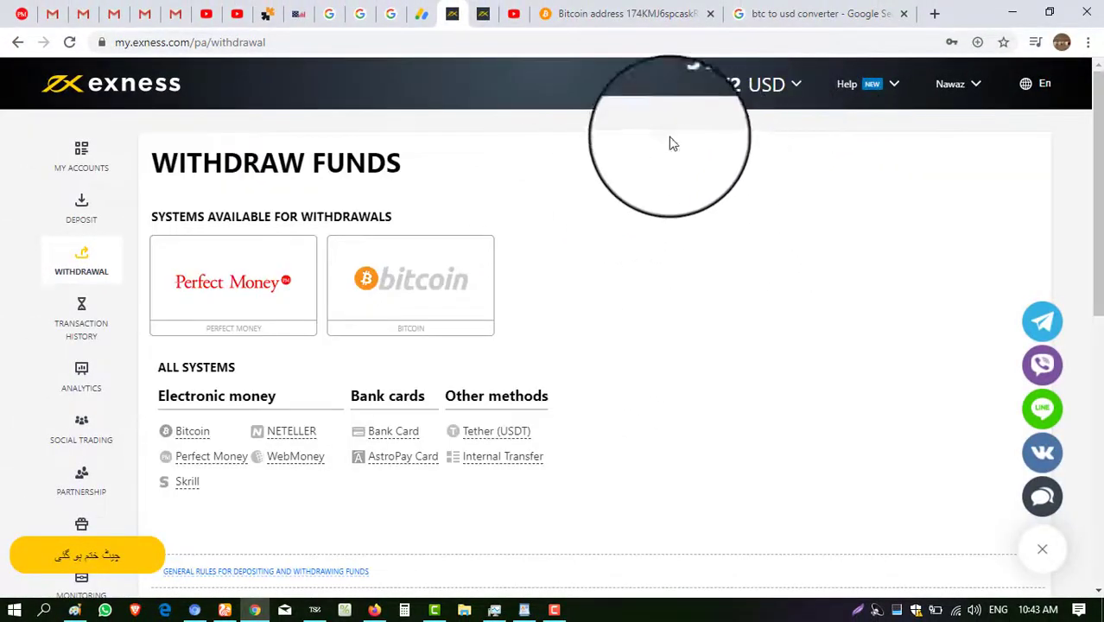
Open the accounts overview and expand the total balance to check the Bitcoin wallet amount.
left_click(76, 165)
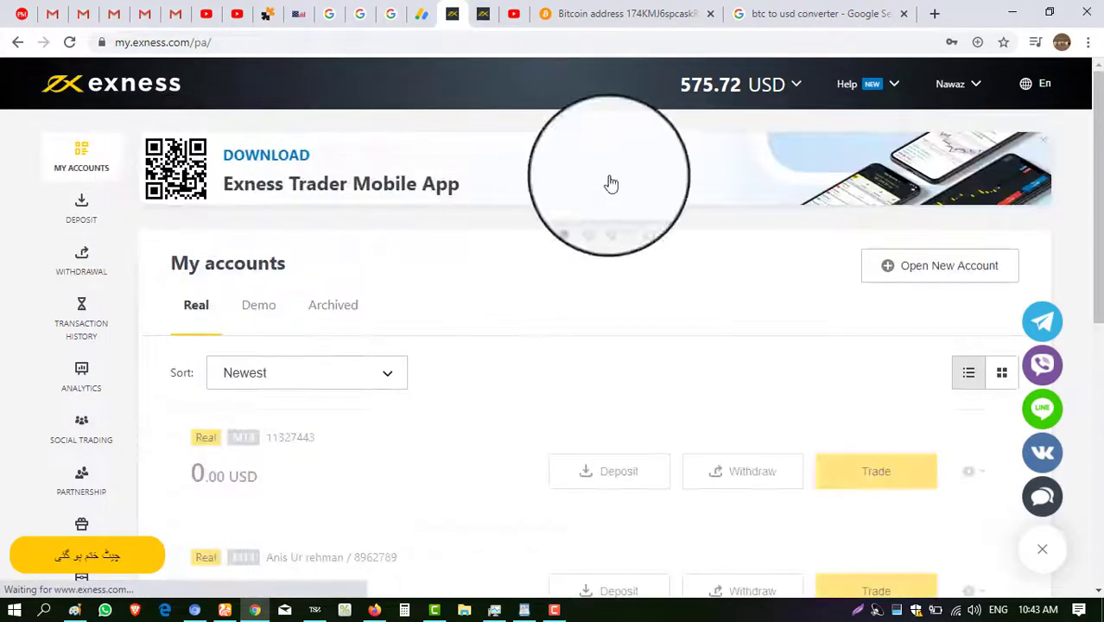
left_click(793, 91)
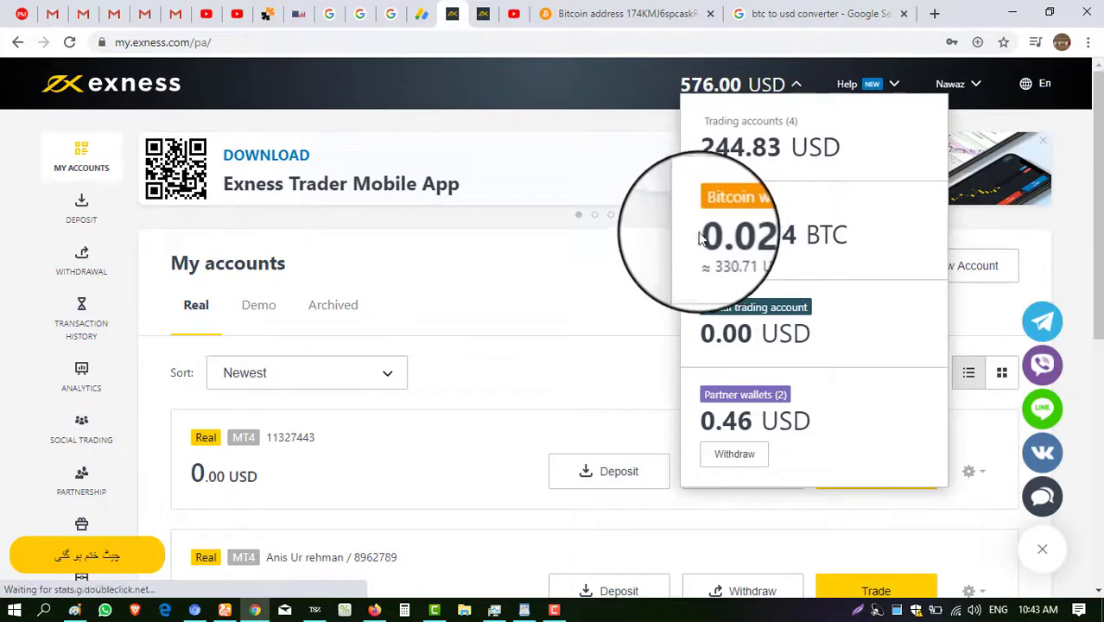
left_click_drag(700, 235, 813, 223)
left_click(742, 269)
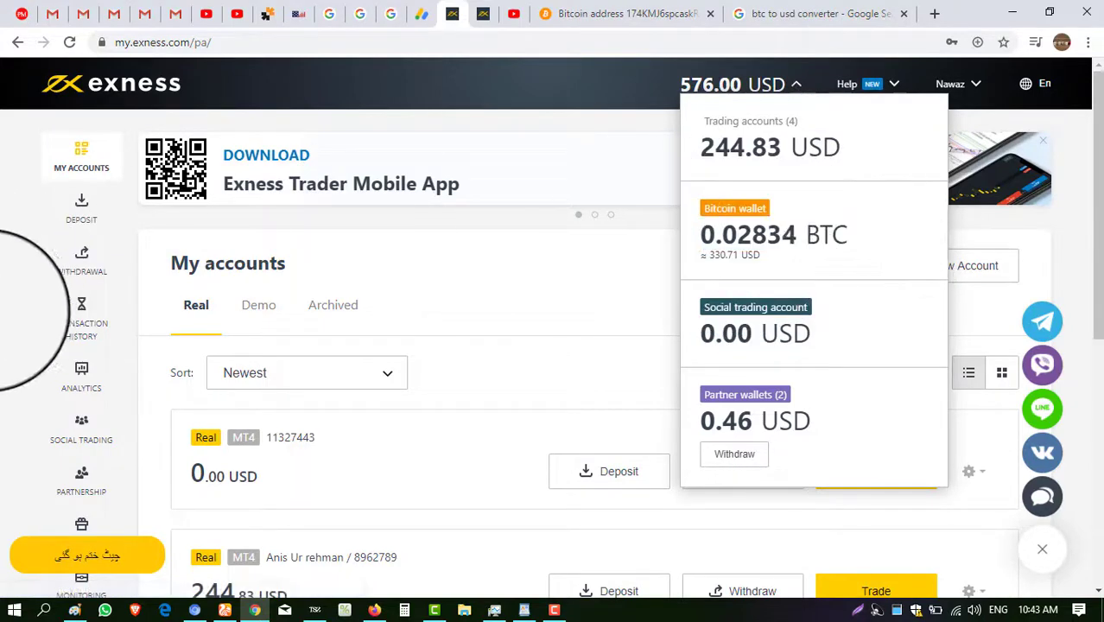
Open the transaction history and inspect the status, wallet details and amount of the newest Bitcoin withdrawal.
left_click(77, 316)
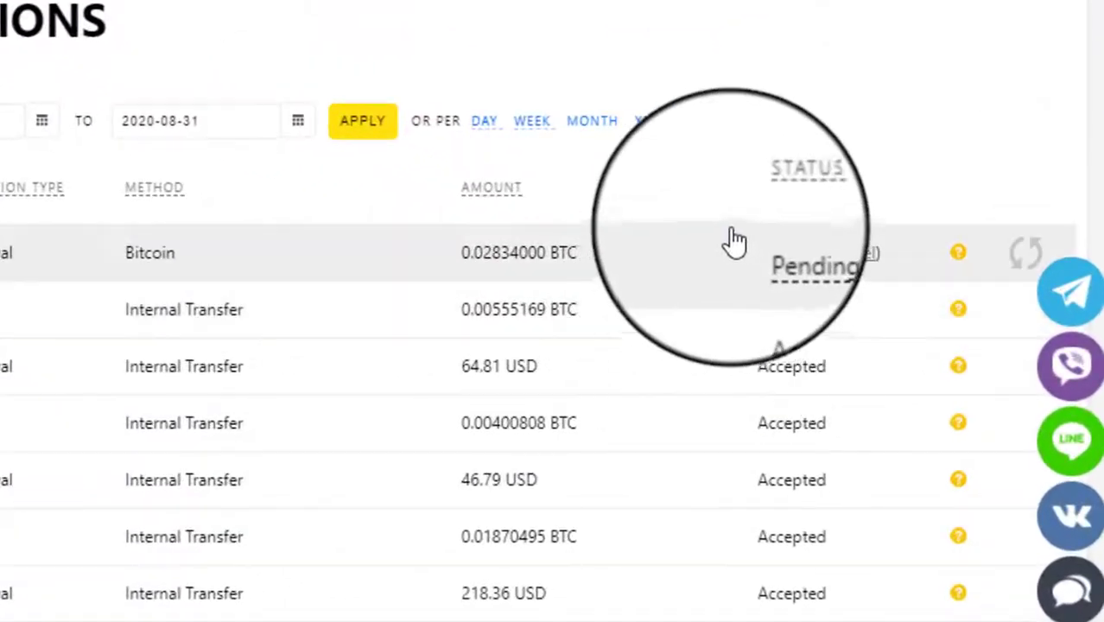
left_click_drag(748, 268, 890, 276)
left_click(889, 276)
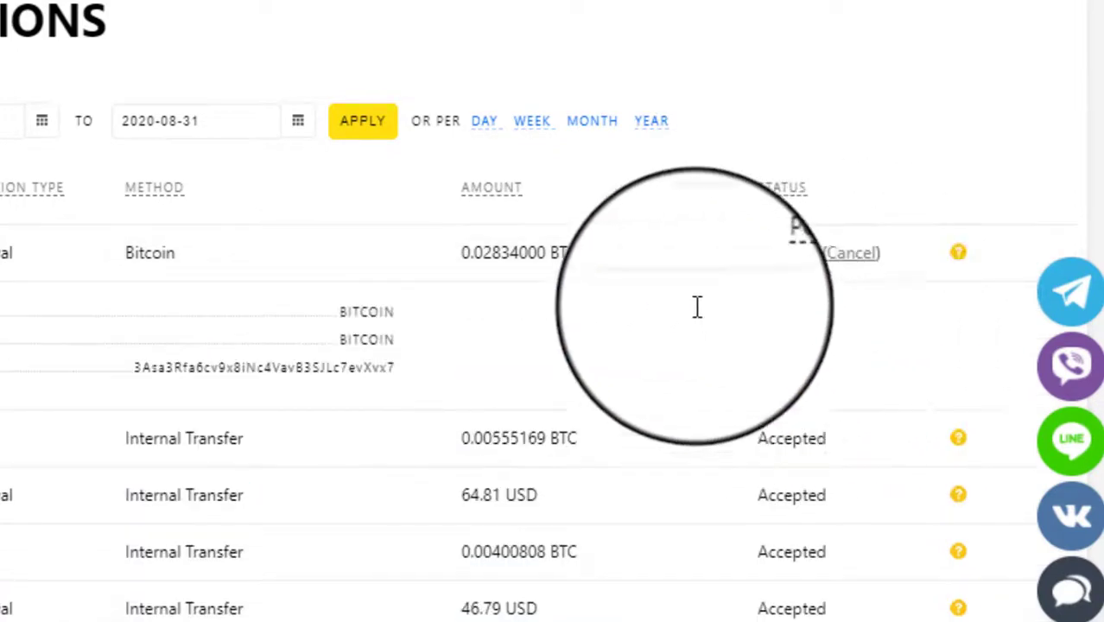
left_click(698, 271)
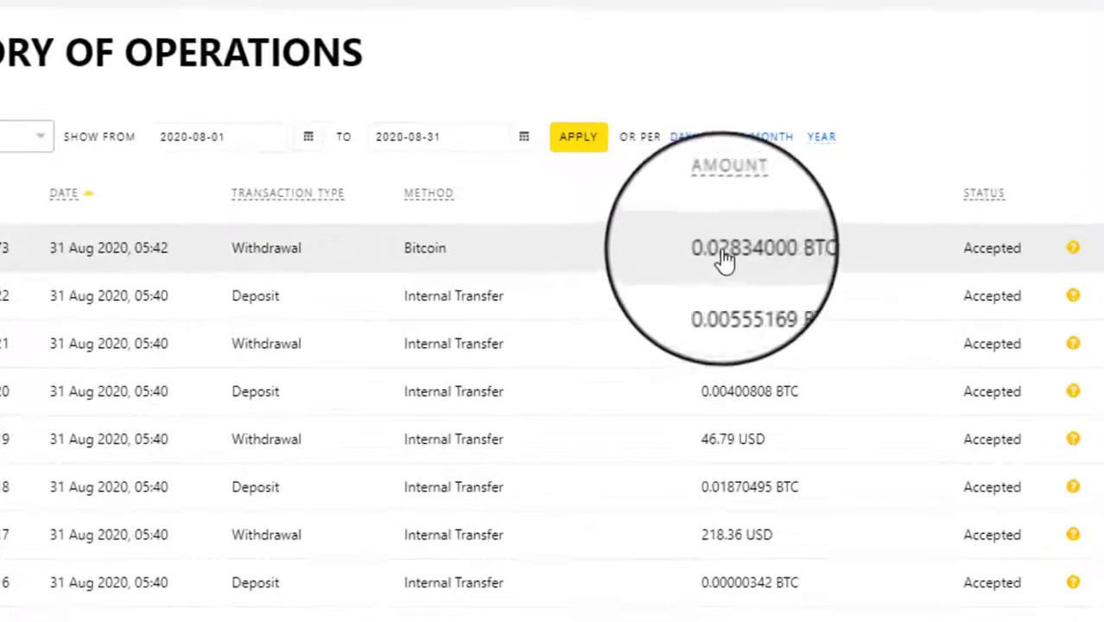
double_click(765, 300)
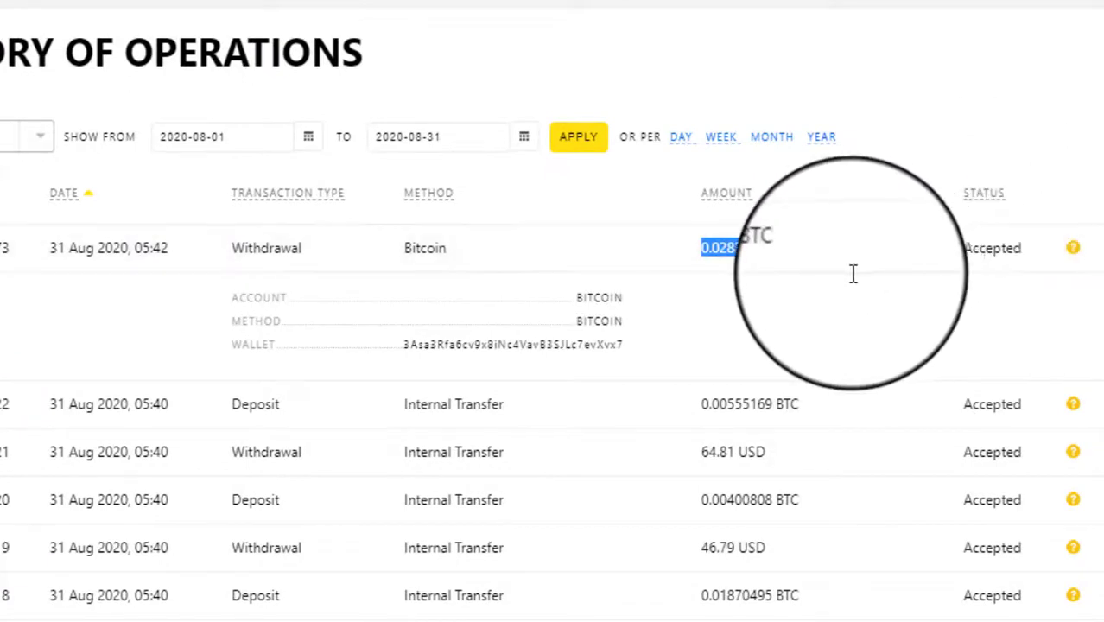
left_click(850, 259)
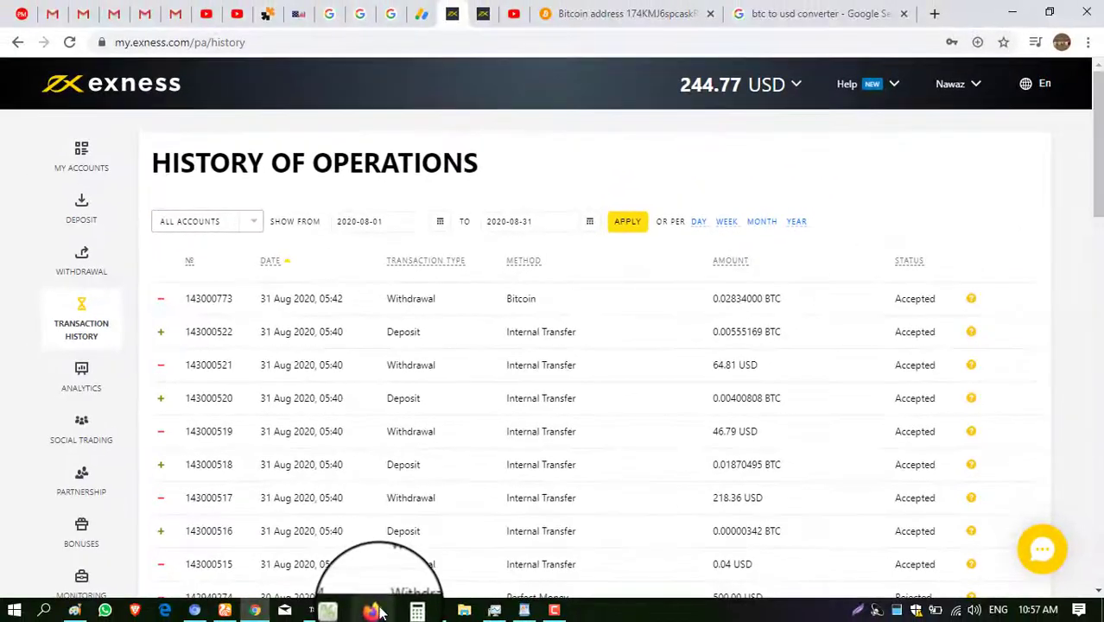
Switch to Coinbase in Firefox, view the details of the newest received Bitcoin transaction and close them.
left_click(375, 611)
scroll(586, 317, "up", 3)
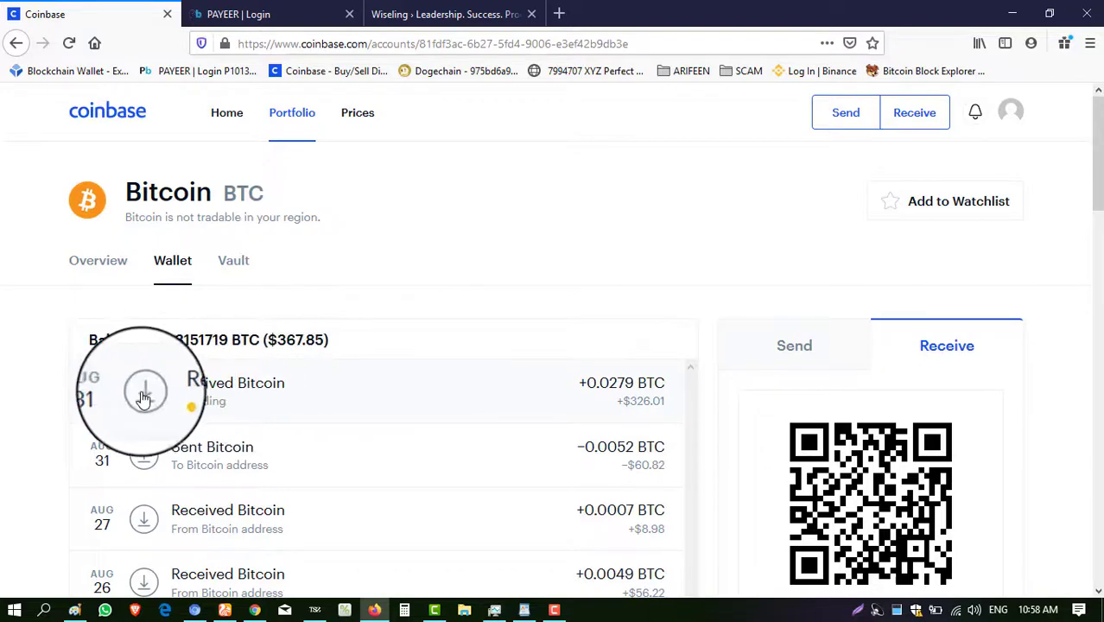
left_click(532, 391)
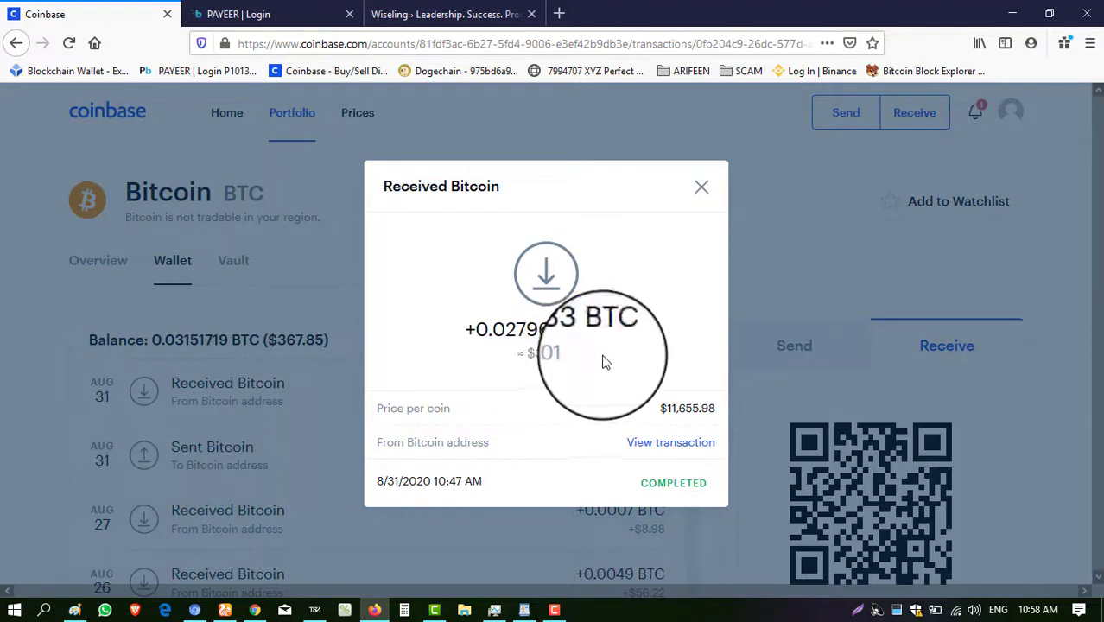
left_click(705, 186)
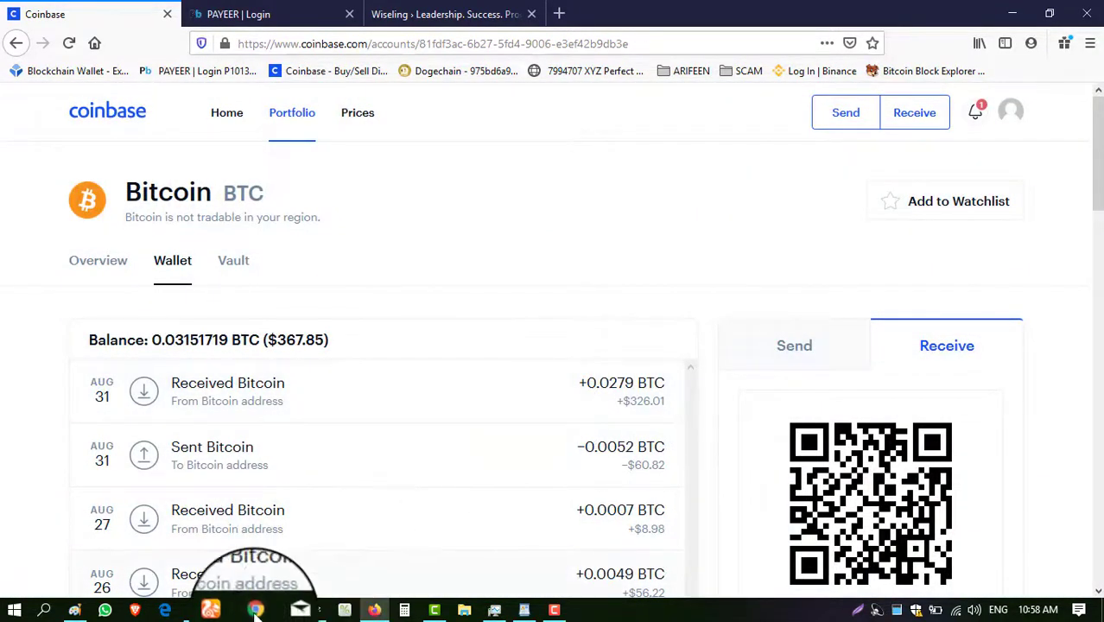
Return to Exness in Chrome, open the accounts overview and look through the real trading accounts.
left_click(230, 615)
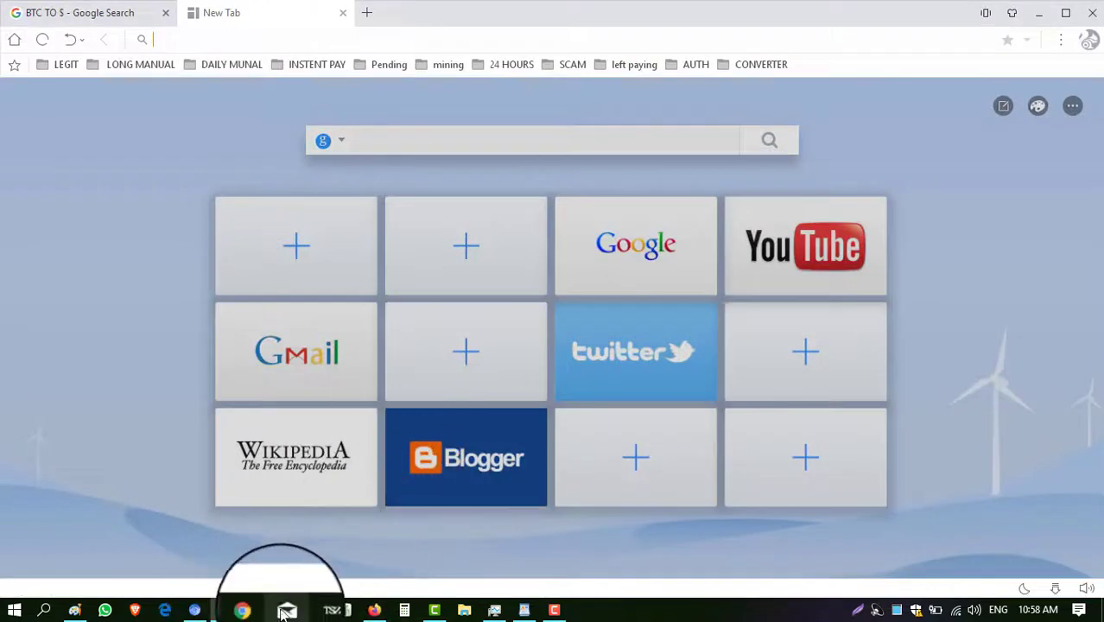
left_click(254, 611)
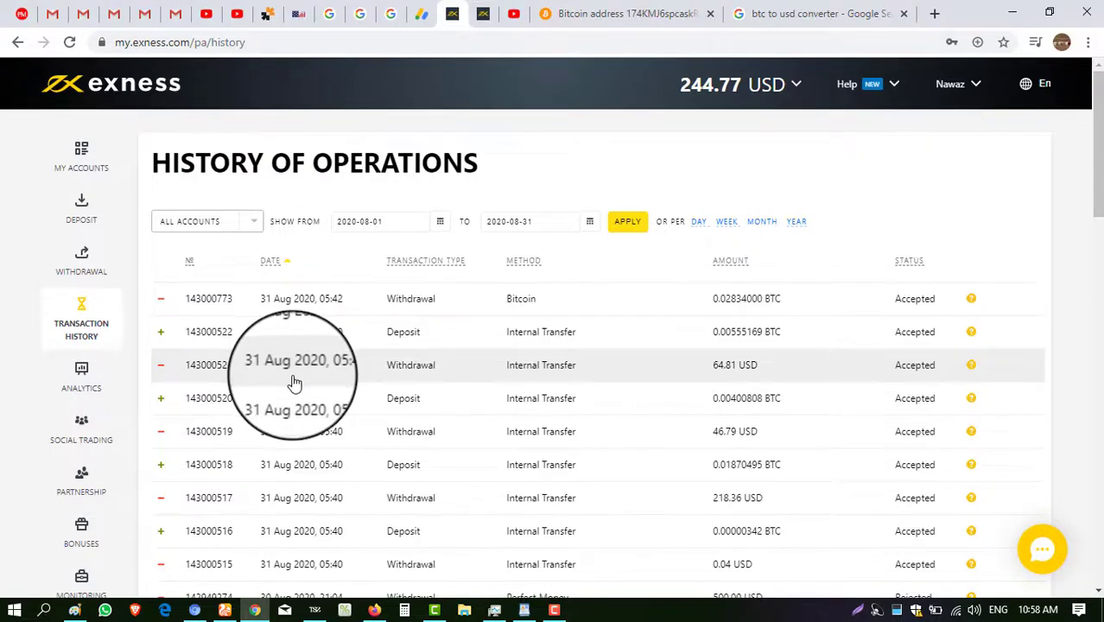
left_click(78, 156)
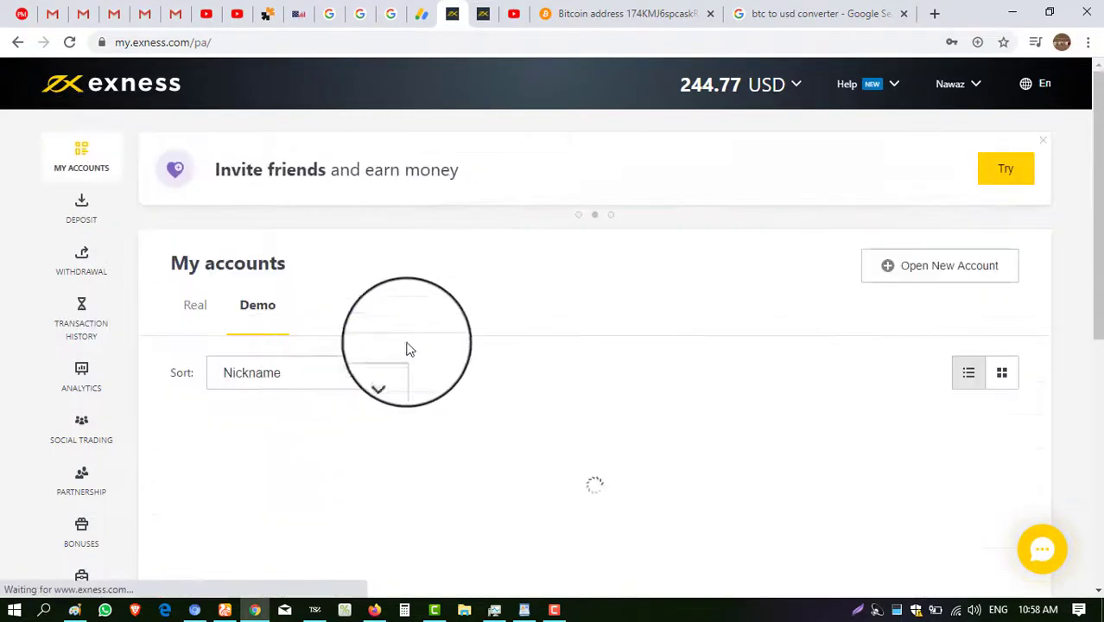
scroll(520, 291, "down", 2)
scroll(400, 376, "up", 2)
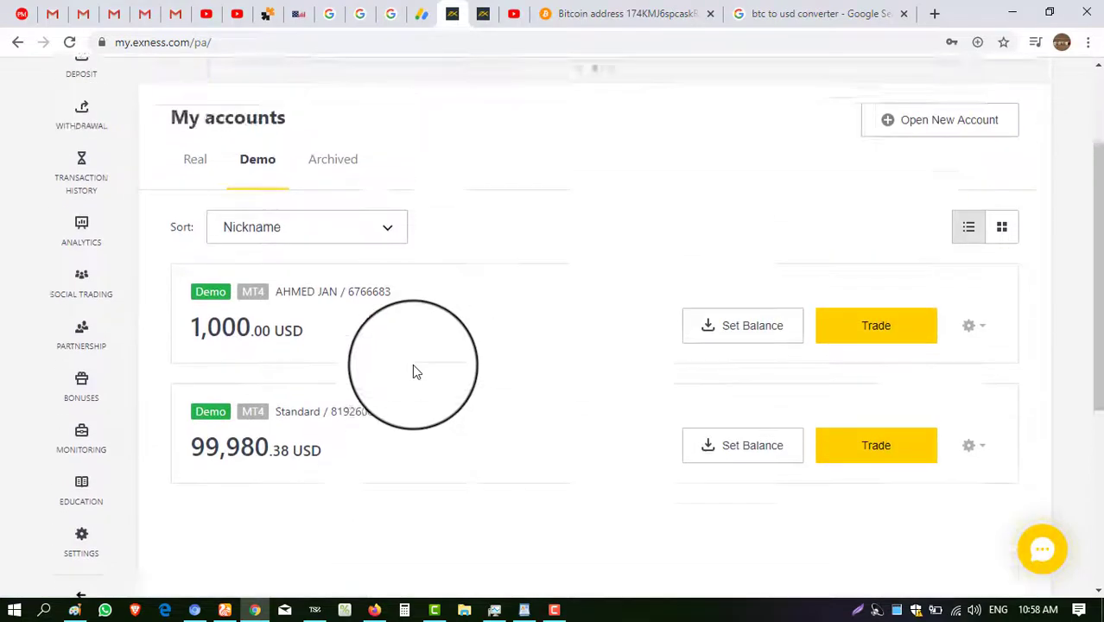
left_click(193, 307)
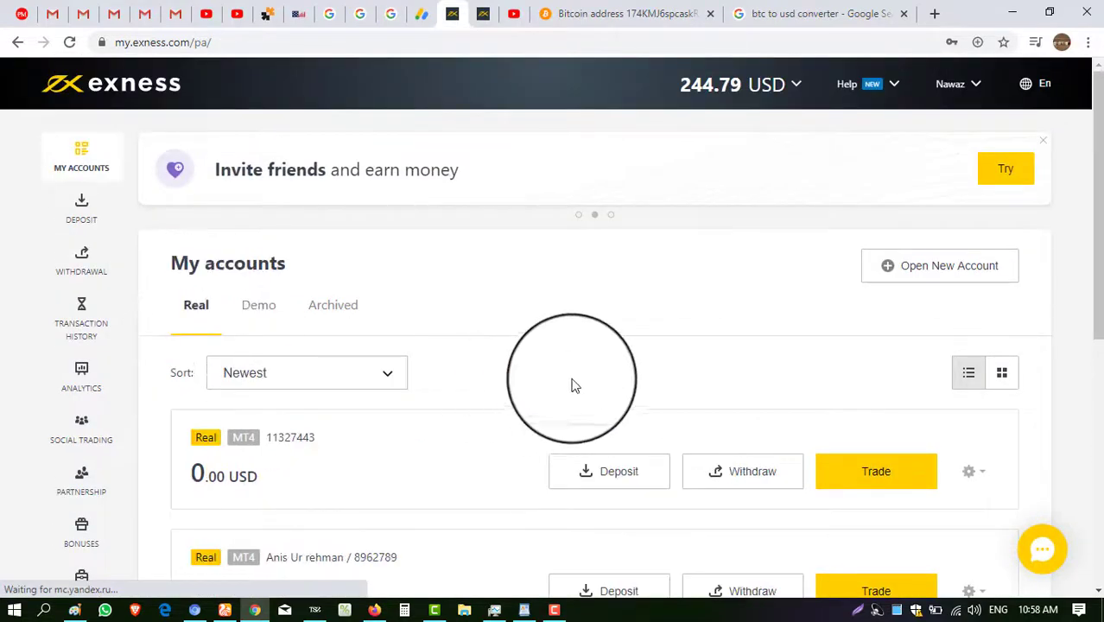
scroll(559, 388, "down", 3)
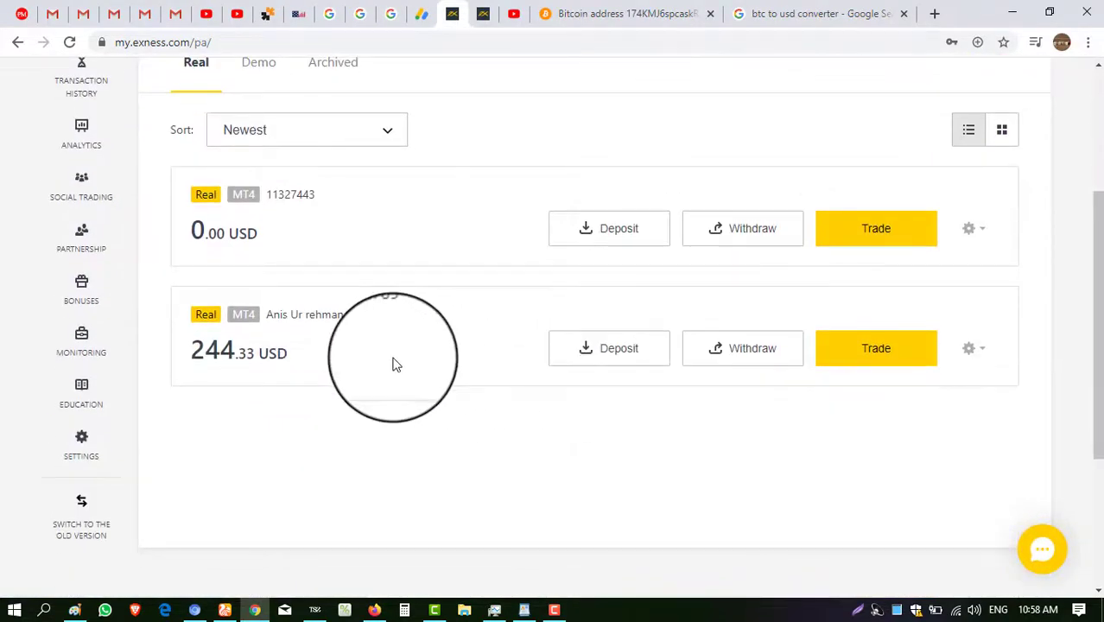
scroll(393, 364, "down", 1)
scroll(393, 364, "up", 4)
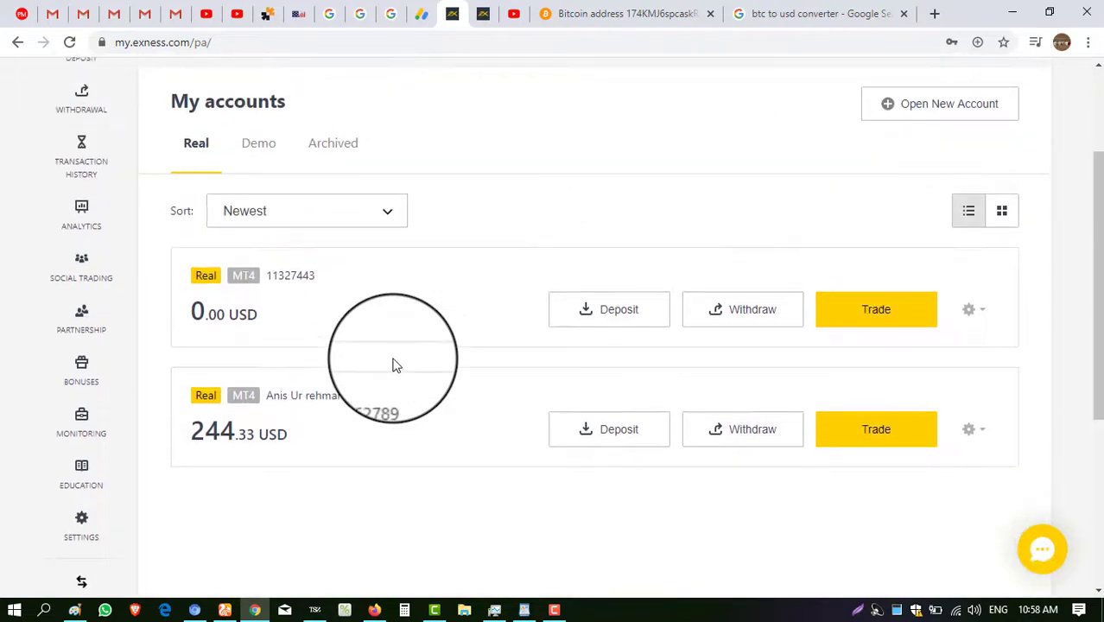
Show the demo accounts and examine the first account's details and balance.
left_click(260, 309)
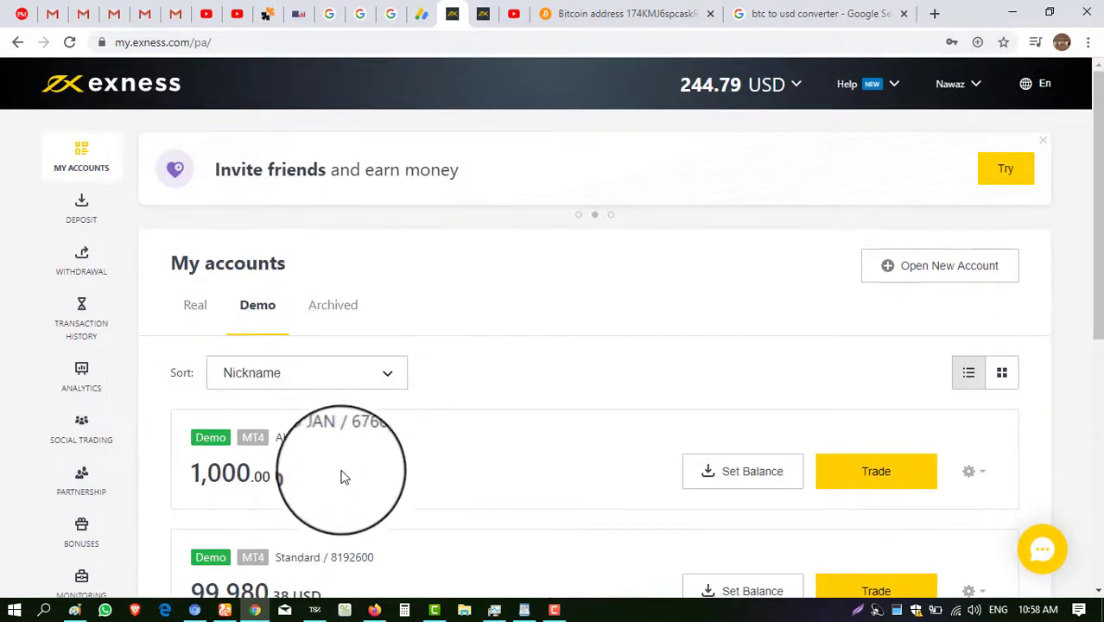
left_click_drag(310, 482, 185, 419)
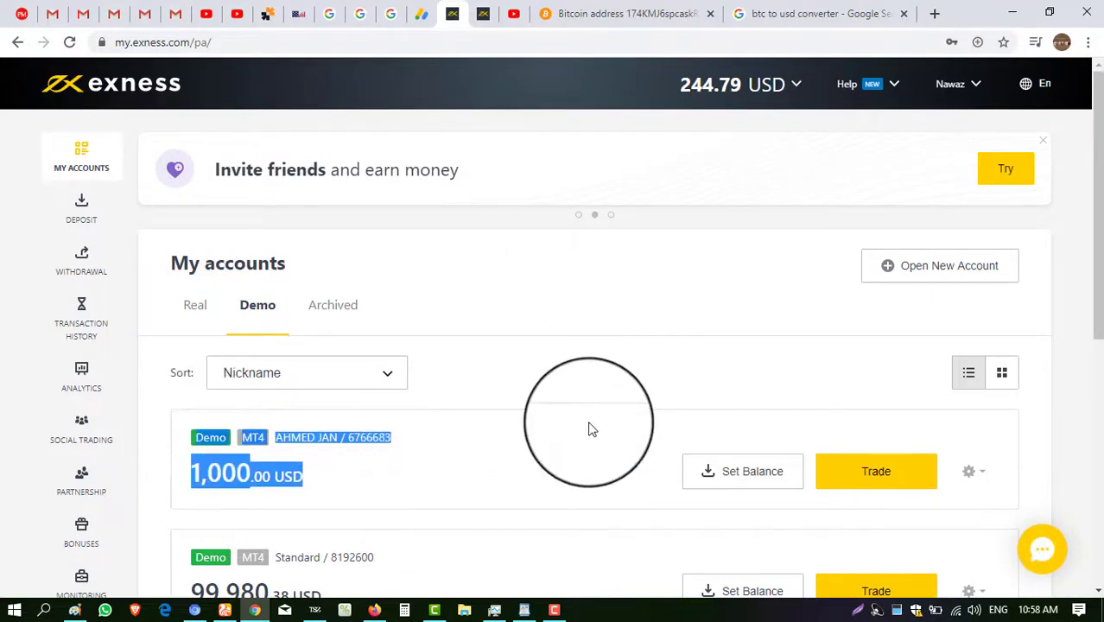
left_click(501, 448)
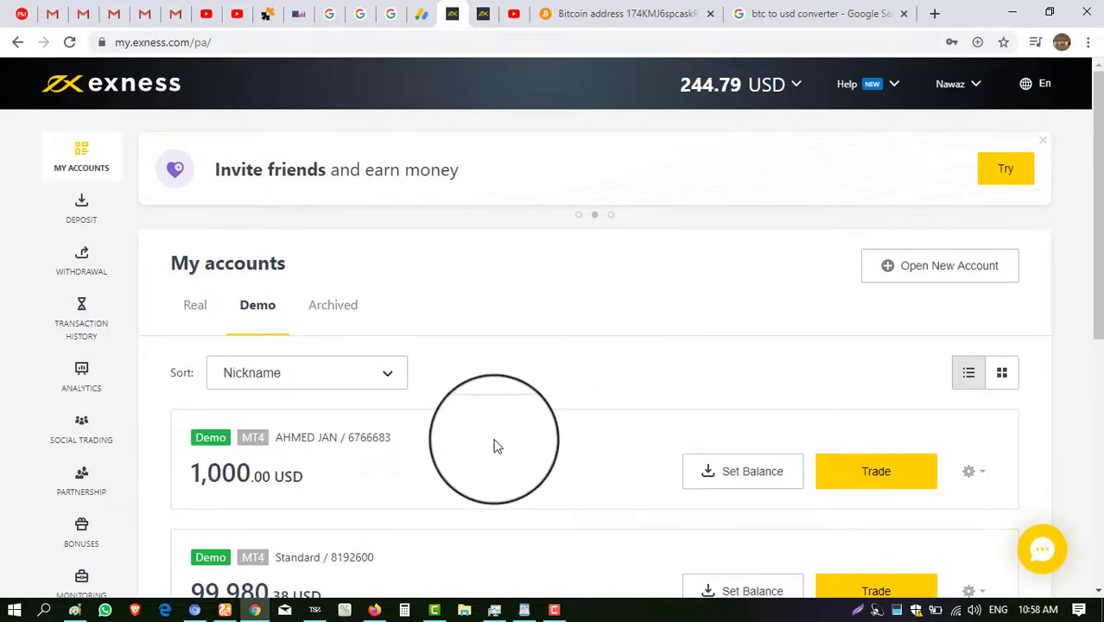
scroll(494, 446, "down", 1)
scroll(493, 445, "up", 1)
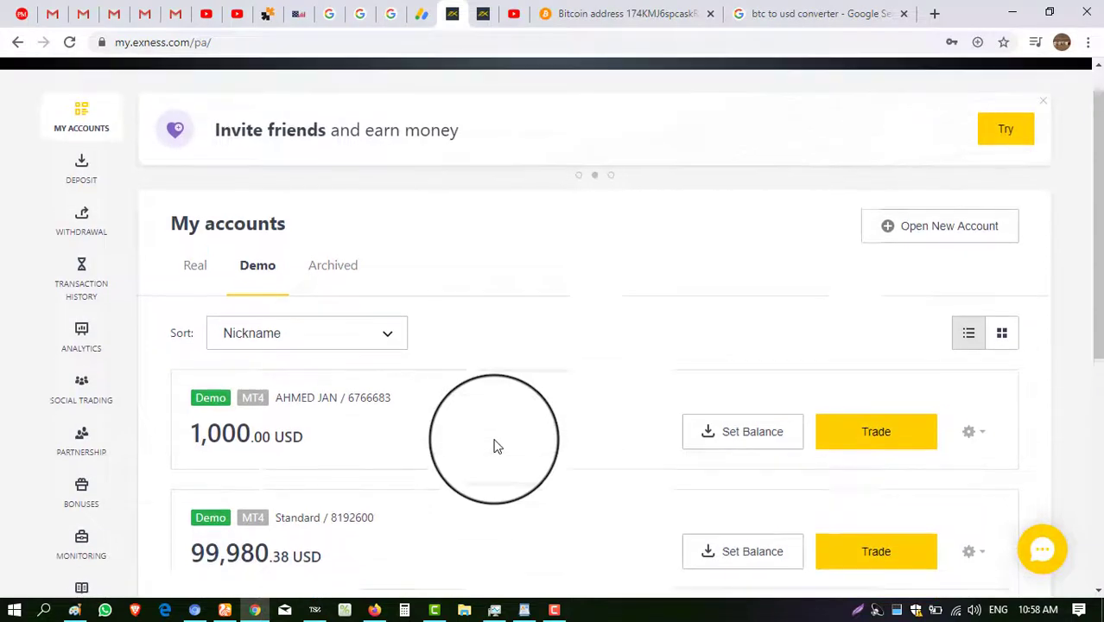
Go back to the real accounts list and review its balances.
left_click(199, 313)
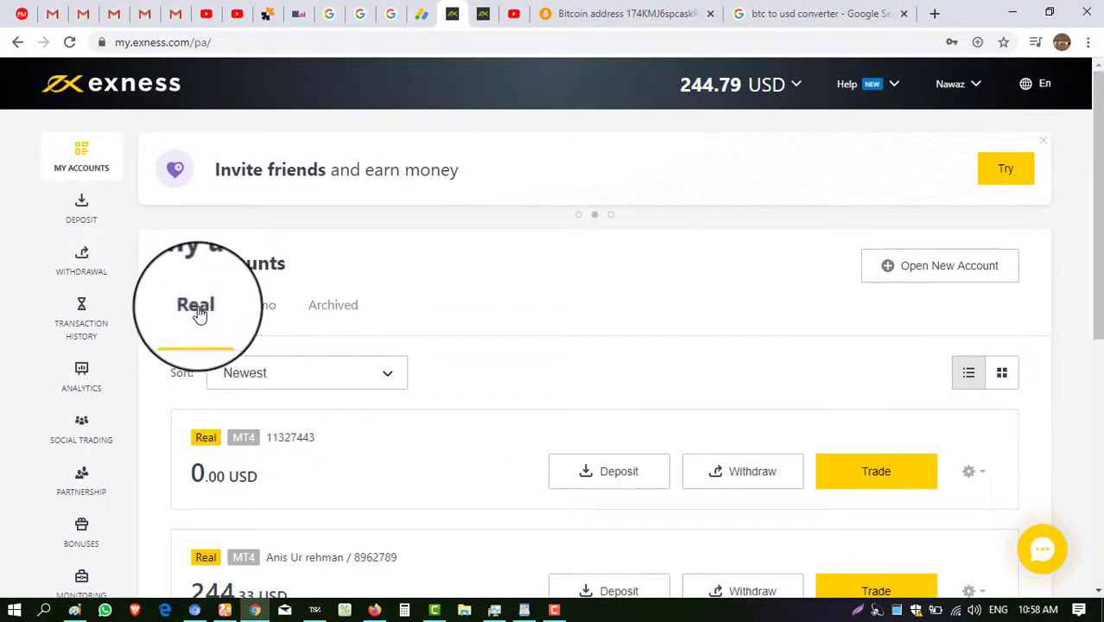
scroll(544, 455, "down", 1)
scroll(545, 457, "up", 1)
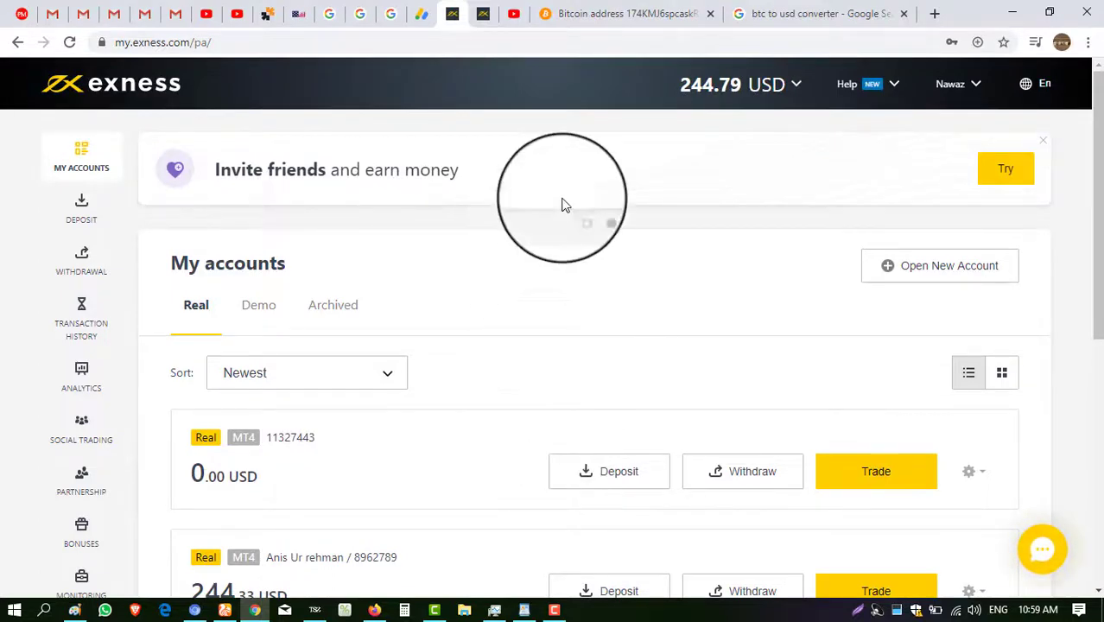
Switch to the PrecticalWork YouTube channel, show its home page and pause the featured forex signup video.
left_click(521, 15)
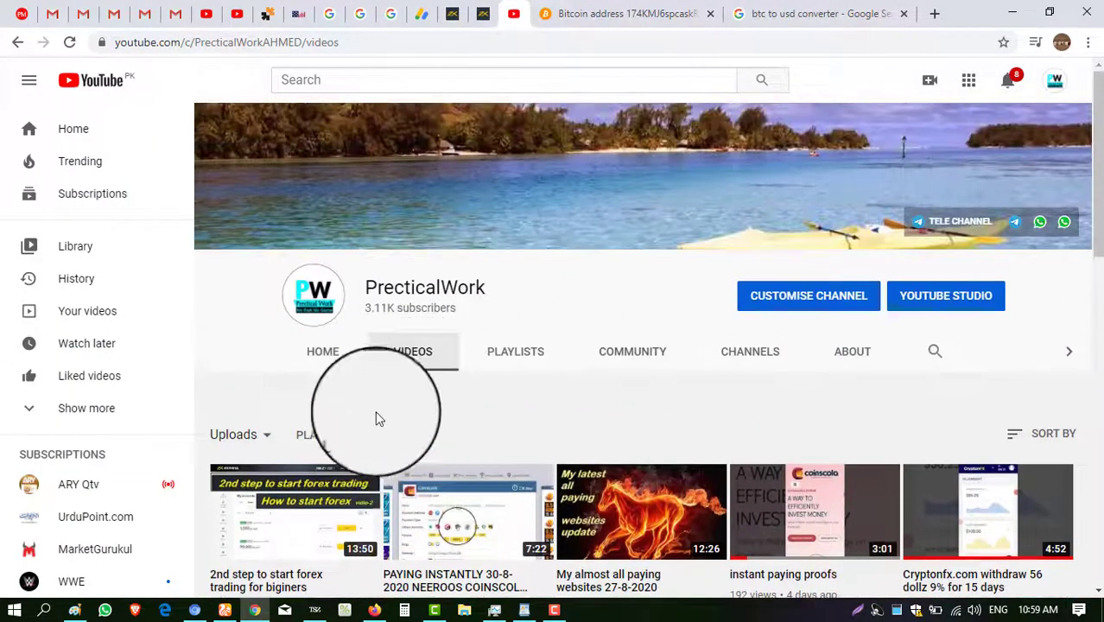
left_click(327, 354)
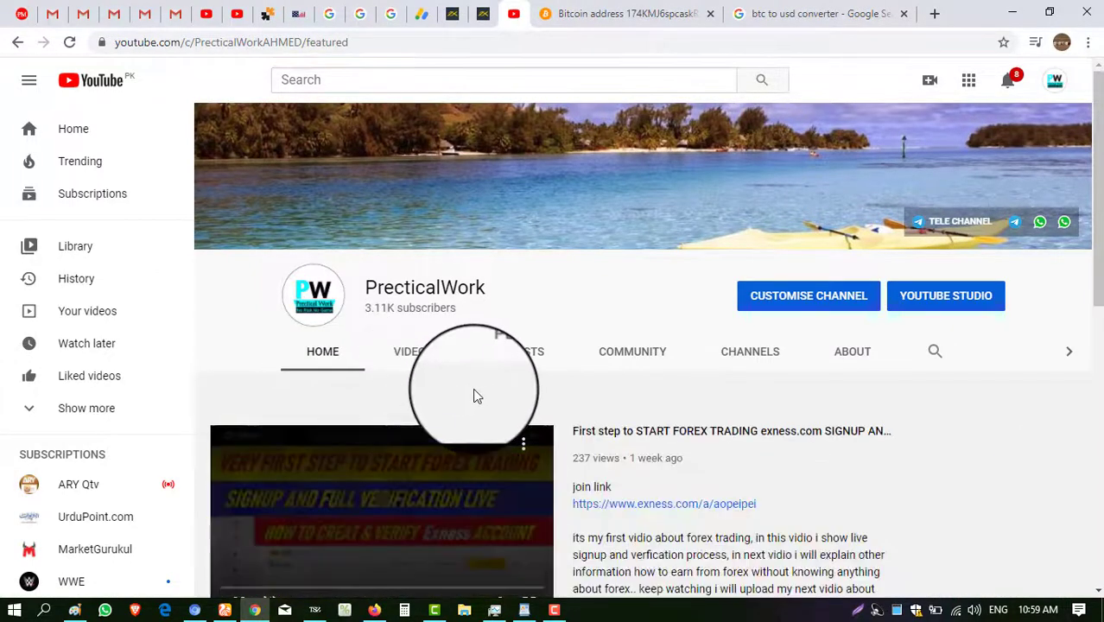
scroll(477, 388, "down", 3)
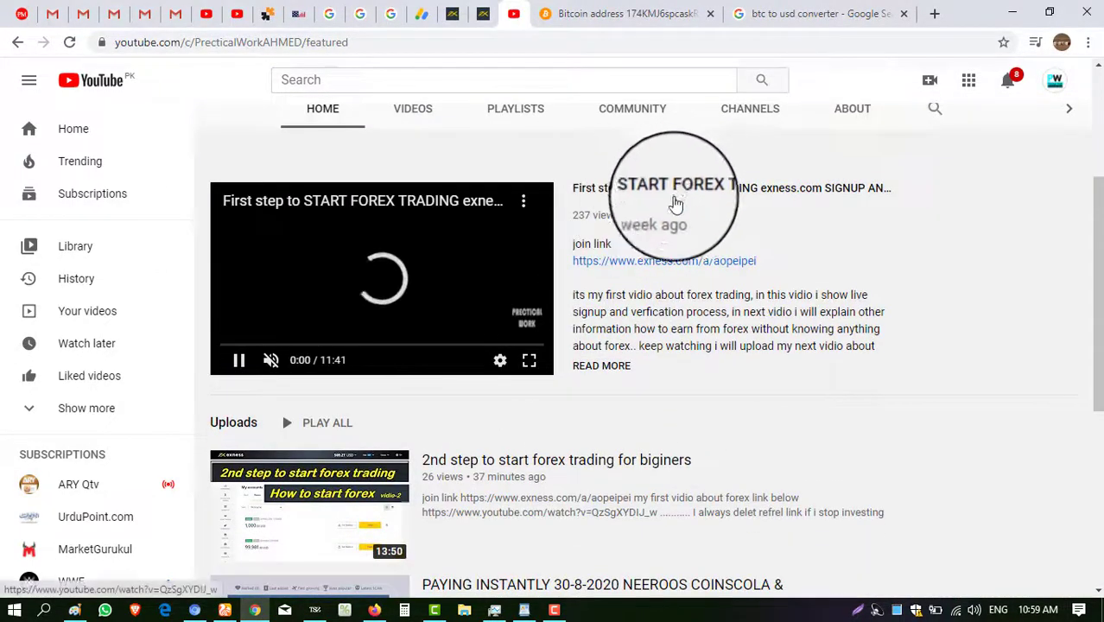
left_click(240, 361)
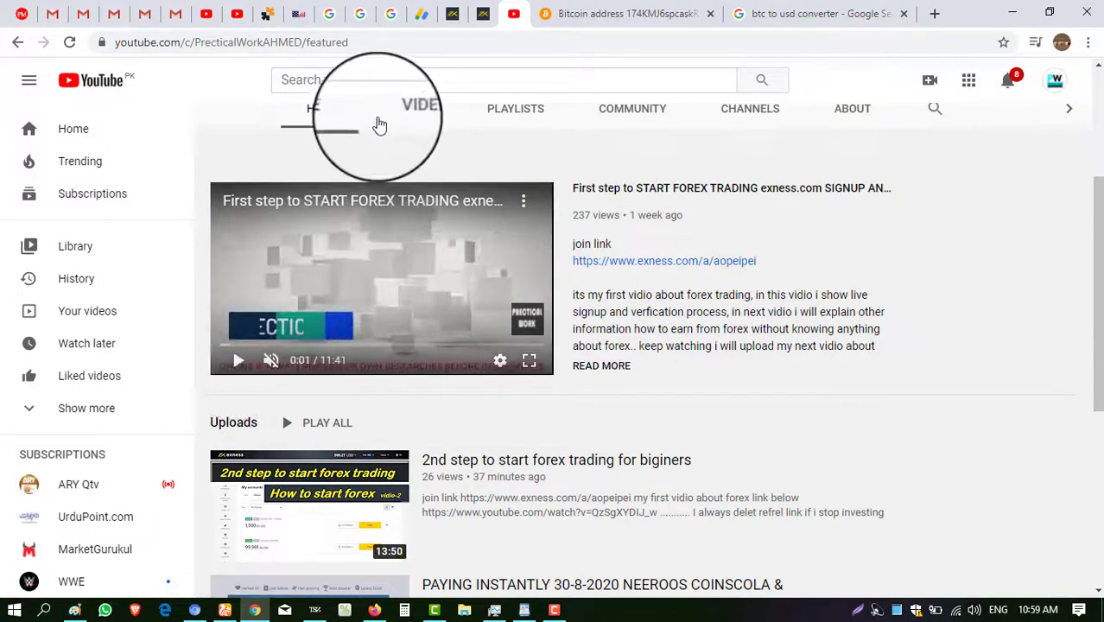
Show the channel's uploaded videos and look at the newest forex trading upload.
left_click(415, 123)
scroll(443, 303, "down", 3)
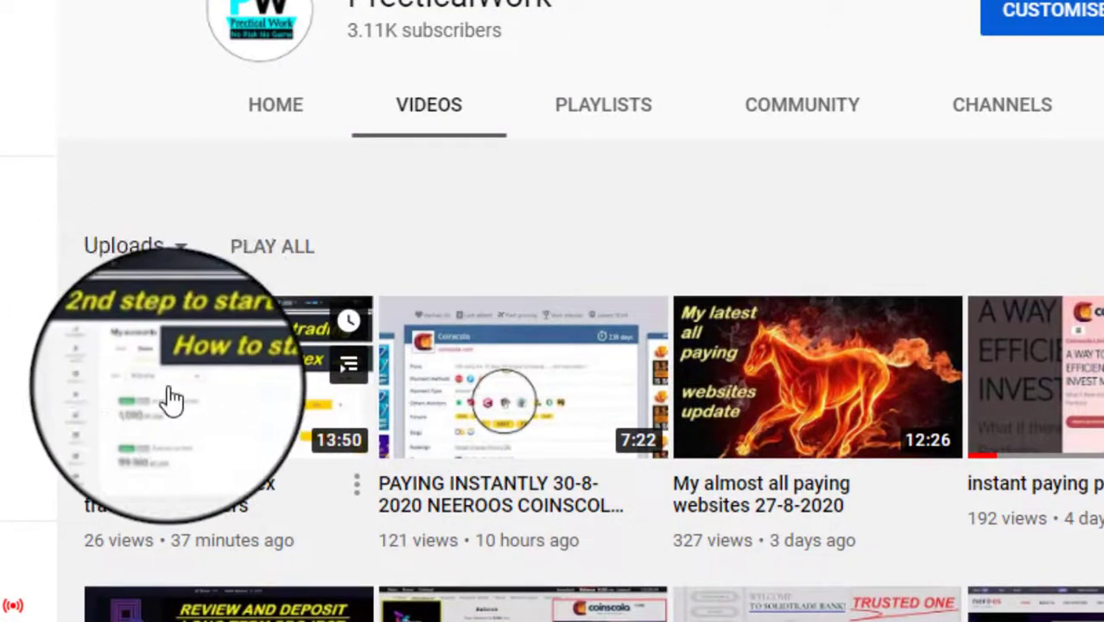
scroll(222, 389, "up", 3)
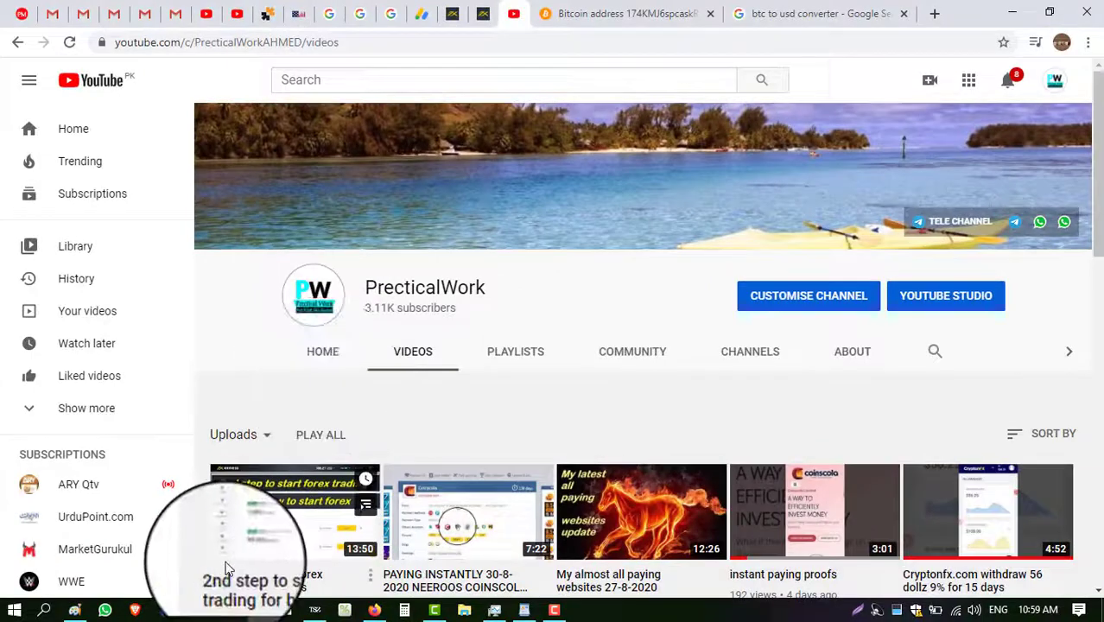